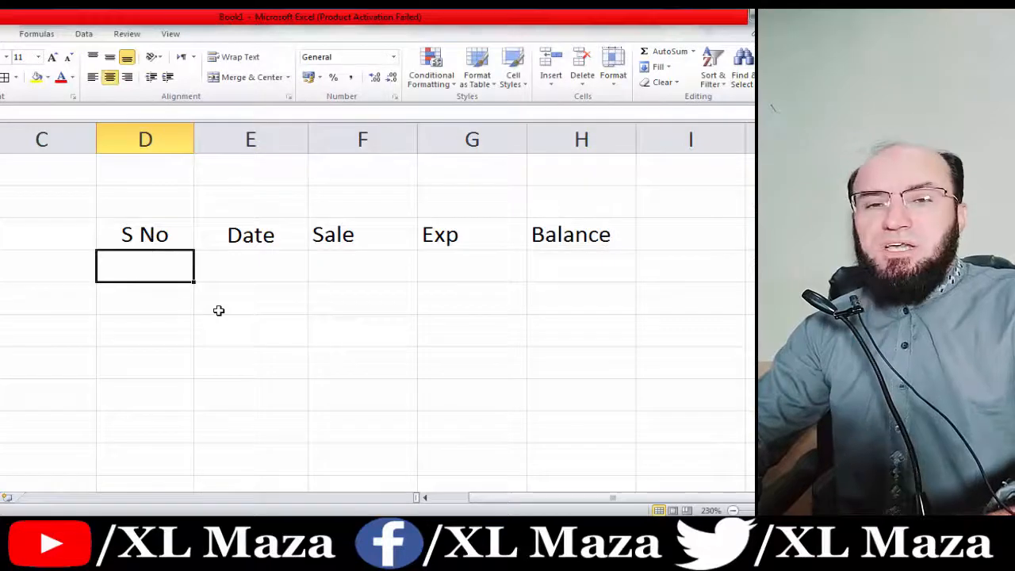
Delete the two blank rows above the S No, Date, Sale, Exp, Balance headers.
{"action": "key", "text": "Up"}
{"action": "key", "text": "Up"}
{"action": "key", "text": "Up"}
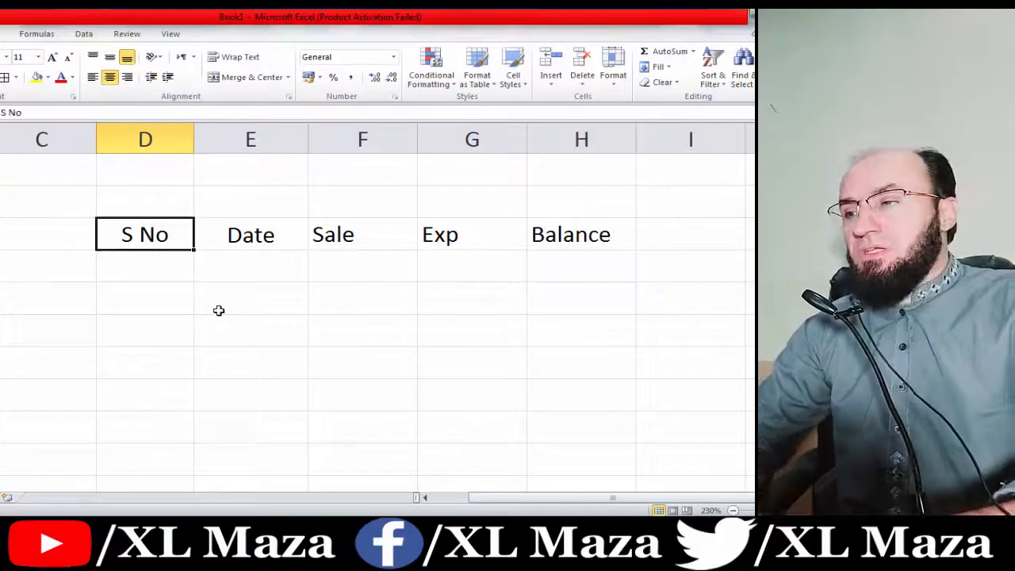
{"action": "key", "text": "shift+space"}
{"action": "key", "text": "shift+Down"}
{"action": "key", "text": "ctrl+minus"}
{"action": "key", "text": "Down"}
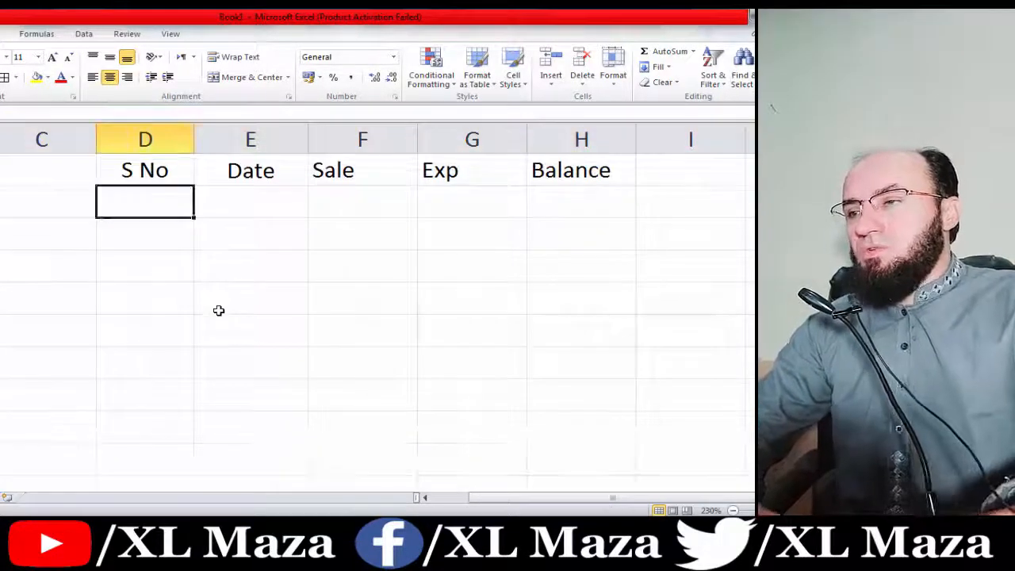
{"action": "key", "text": "Up"}
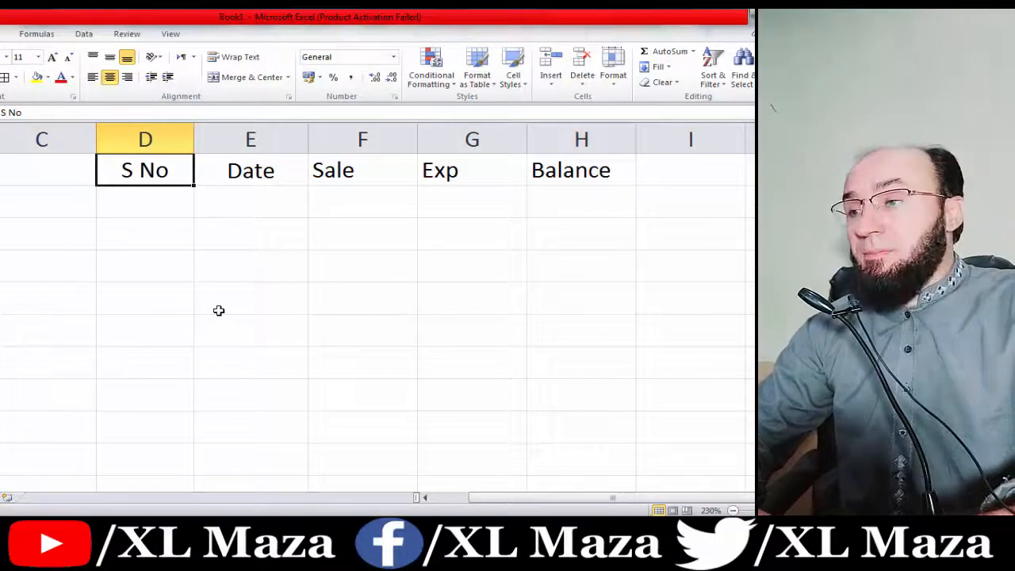
{"action": "key", "text": "Down"}
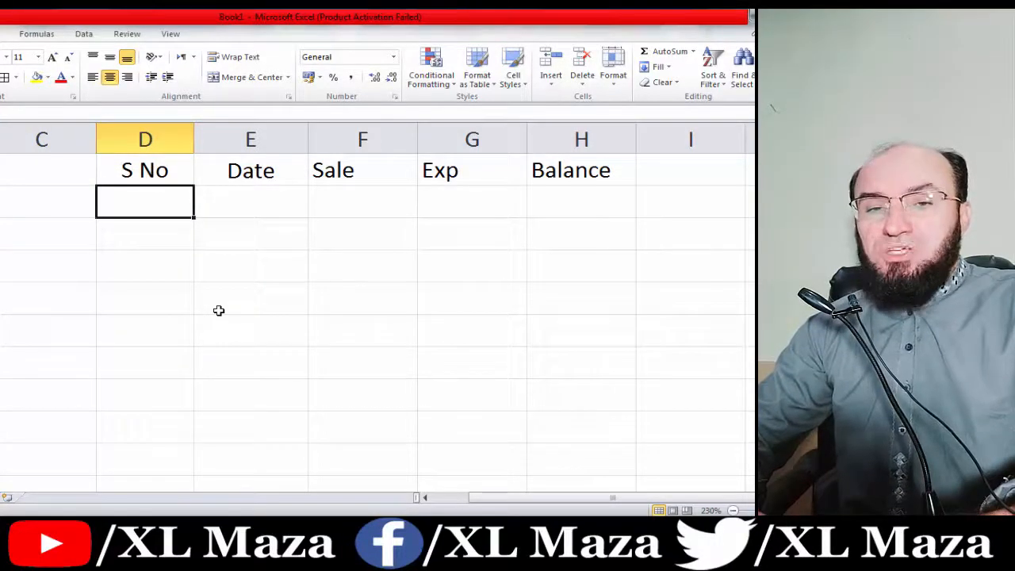
Enter 1 as the first S No value.
{"action": "type", "text": "1"}
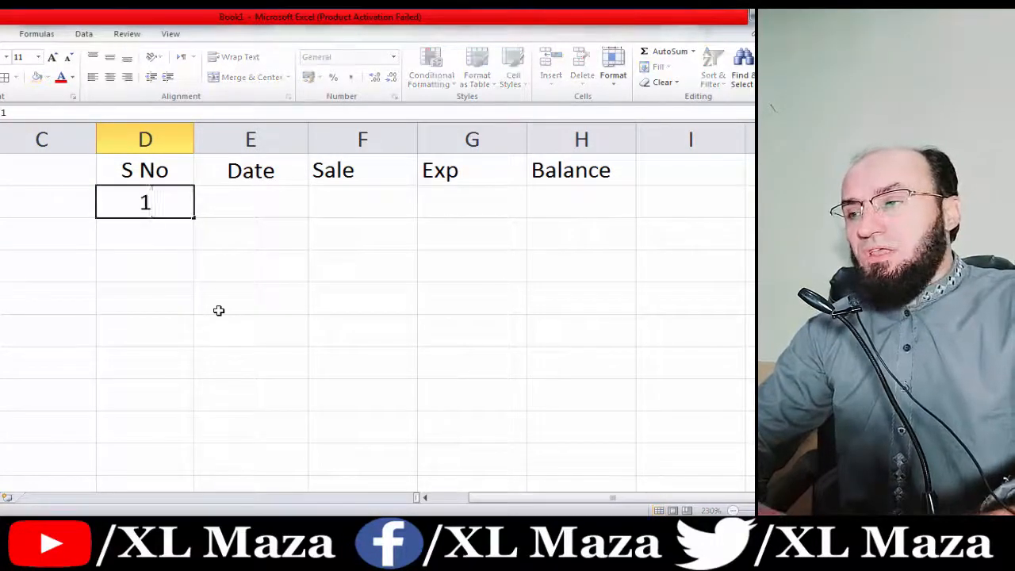
{"action": "key", "text": "Return"}
{"action": "key", "text": "Up"}
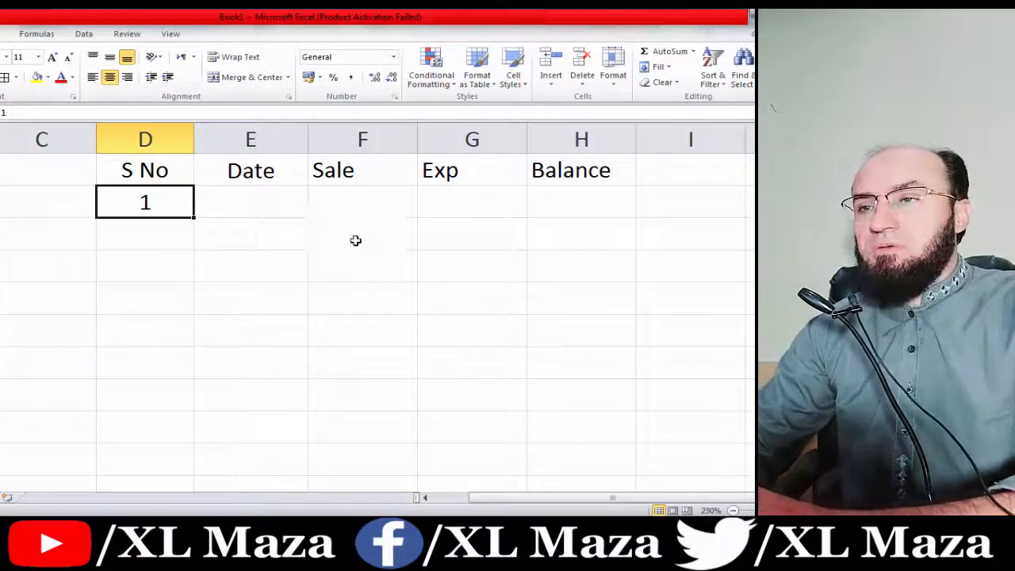
Fill S No as a linear column series with step 1 and stop value 30.
{"action": "left_click", "coordinate": [659, 66]}
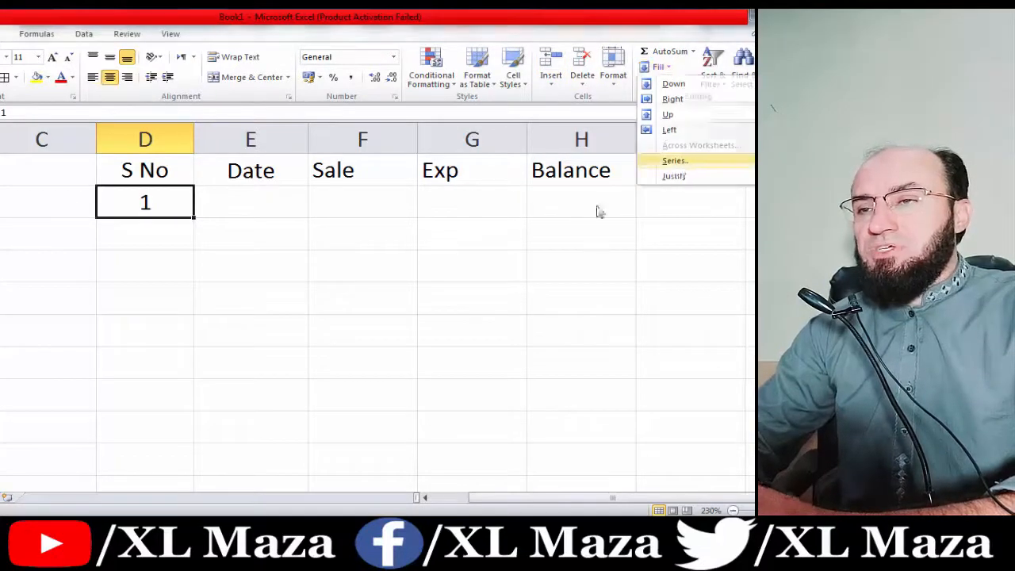
{"action": "key", "text": "Return"}
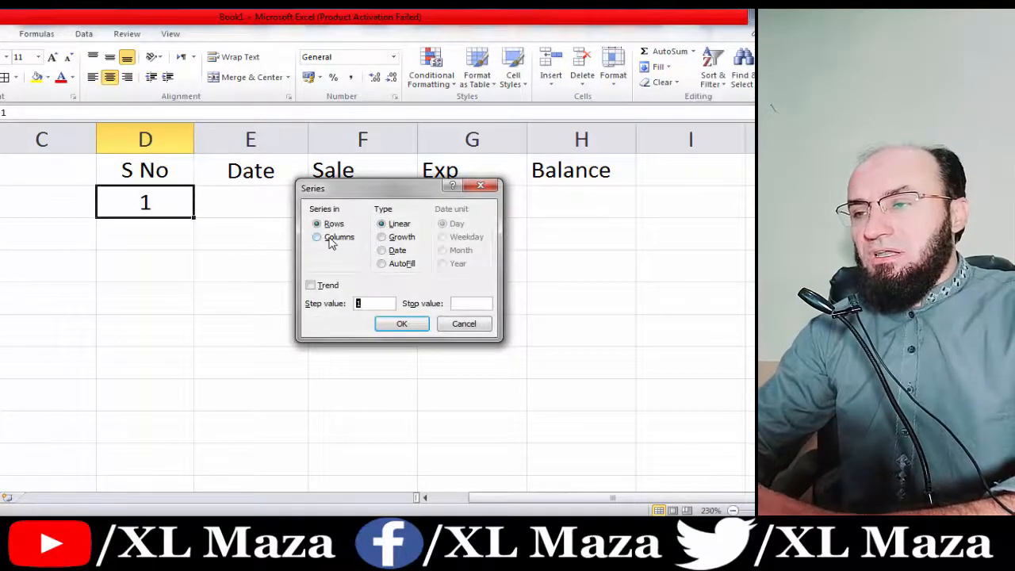
{"action": "left_click", "coordinate": [331, 239]}
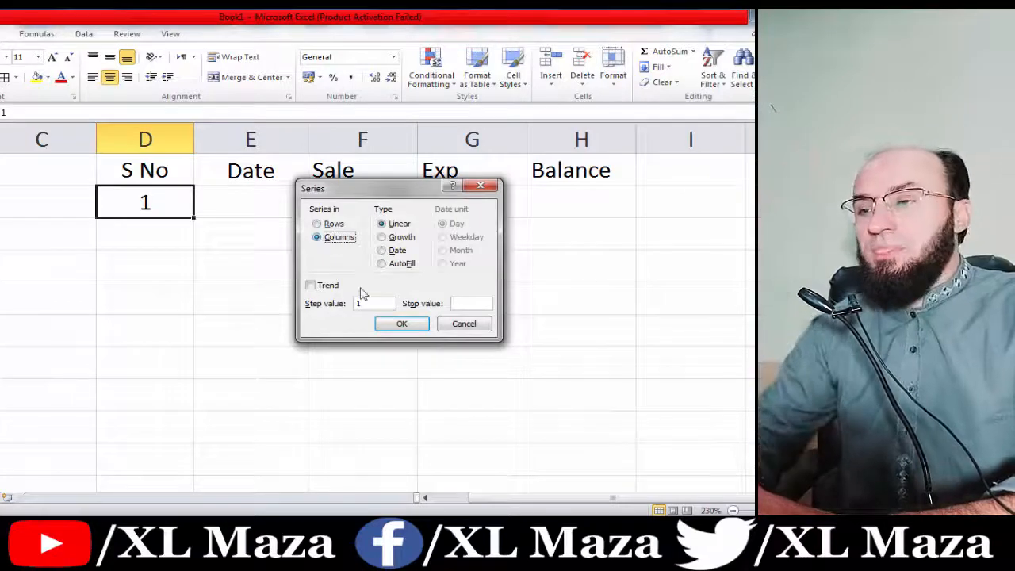
{"action": "left_click", "coordinate": [367, 302]}
{"action": "key", "text": "Tab"}
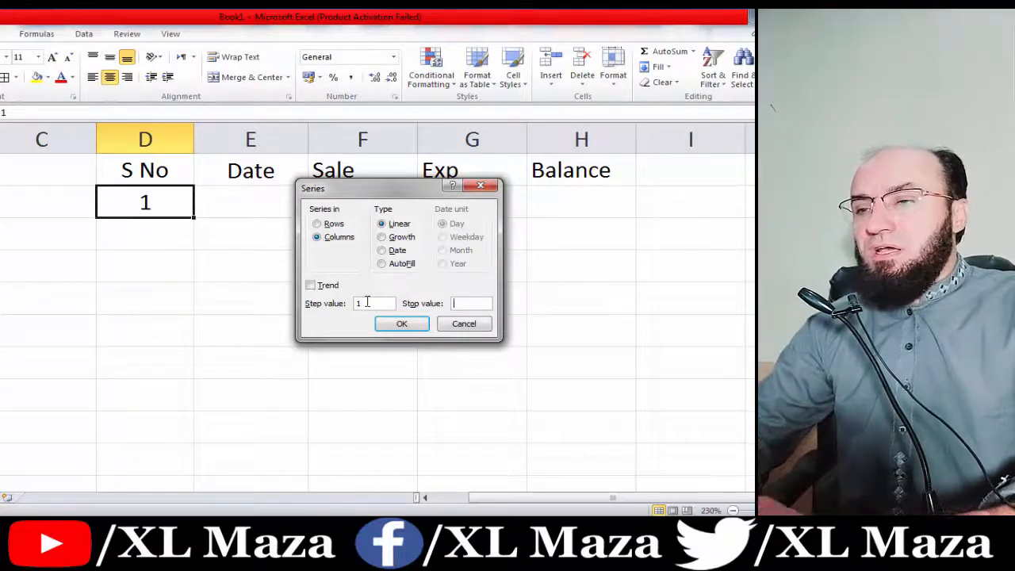
{"action": "type", "text": "3"}
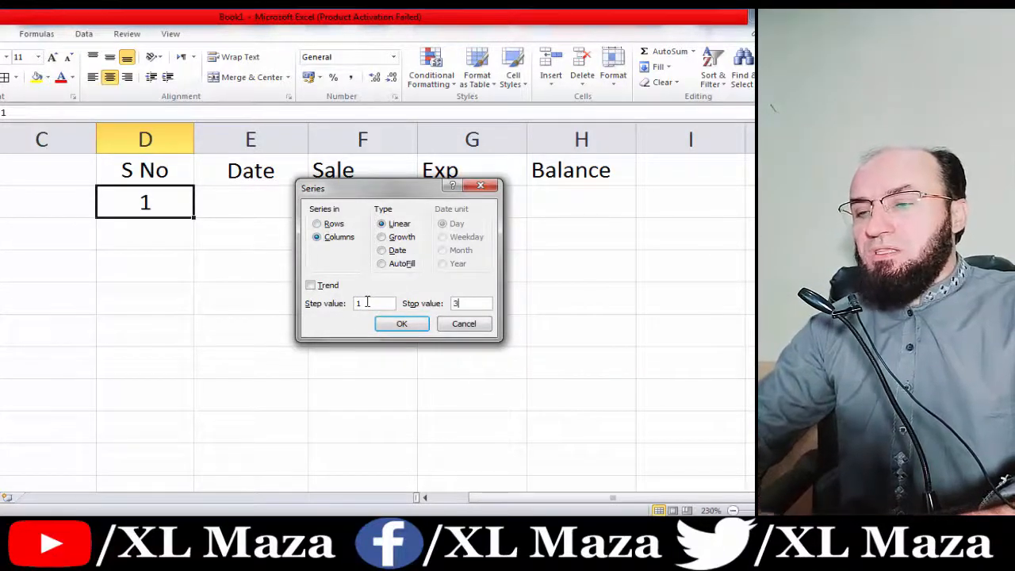
{"action": "type", "text": "0"}
{"action": "key", "text": "Return"}
{"action": "key", "text": "ctrl+Down"}
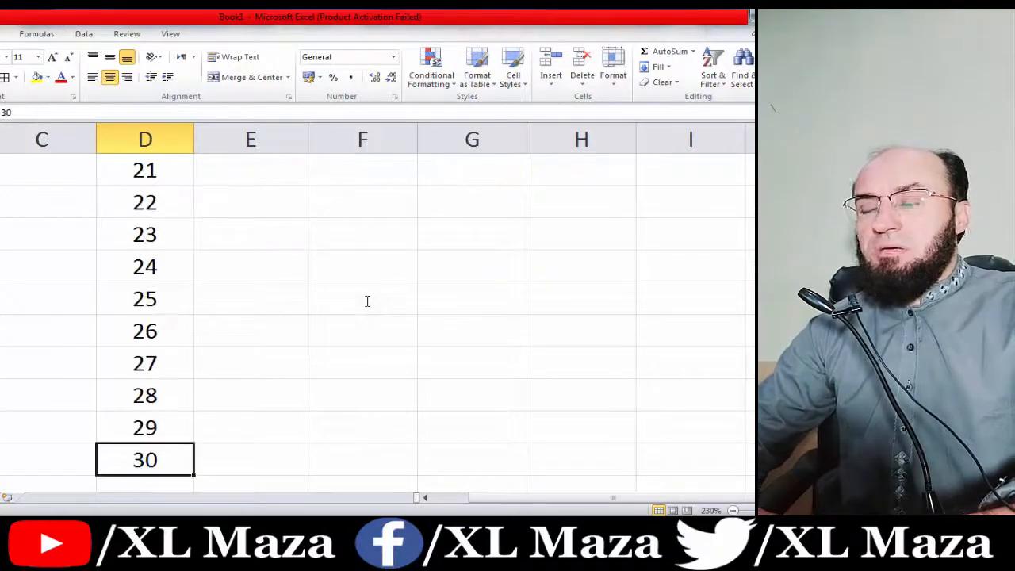
{"action": "key", "text": "ctrl+Up"}
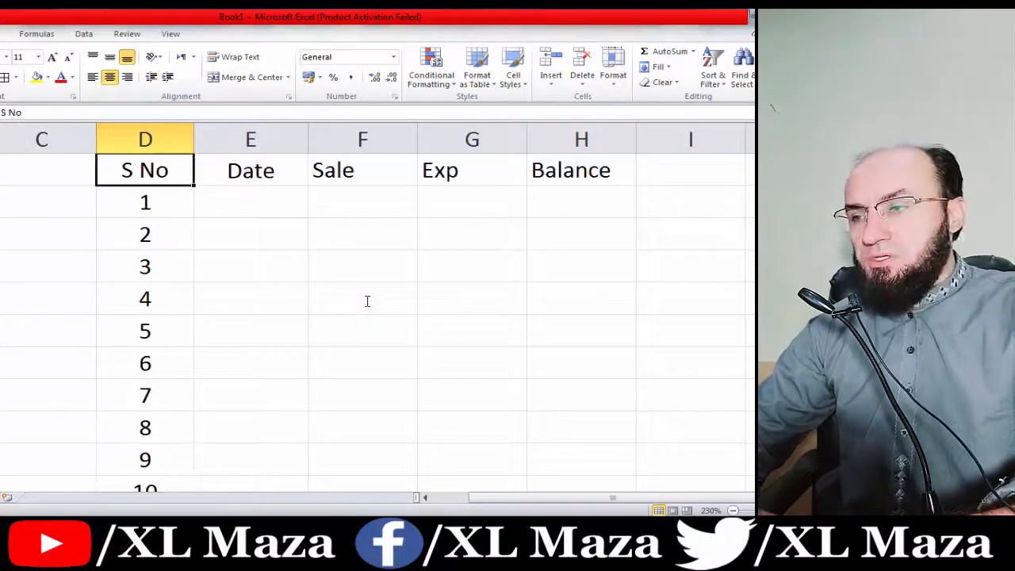
{"action": "key", "text": "Down"}
{"action": "key", "text": "Right"}
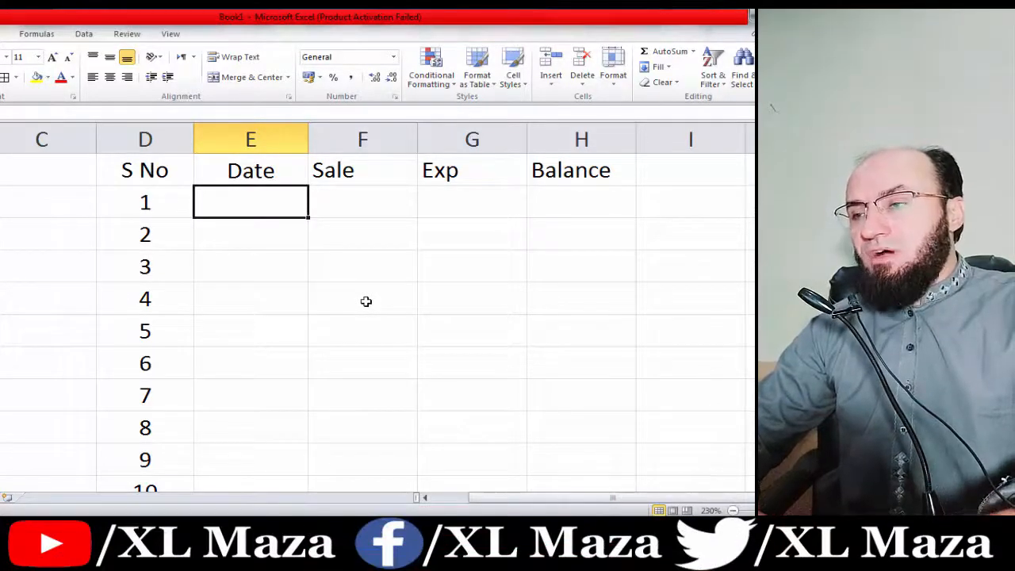
Format the 30 Date cells with the 14-Mar-01 date style.
{"action": "key", "text": "Left"}
{"action": "key", "text": "ctrl+Down"}
{"action": "key", "text": "Right"}
{"action": "key", "text": "ctrl+shift+Up"}
{"action": "key", "text": "shift+Down"}
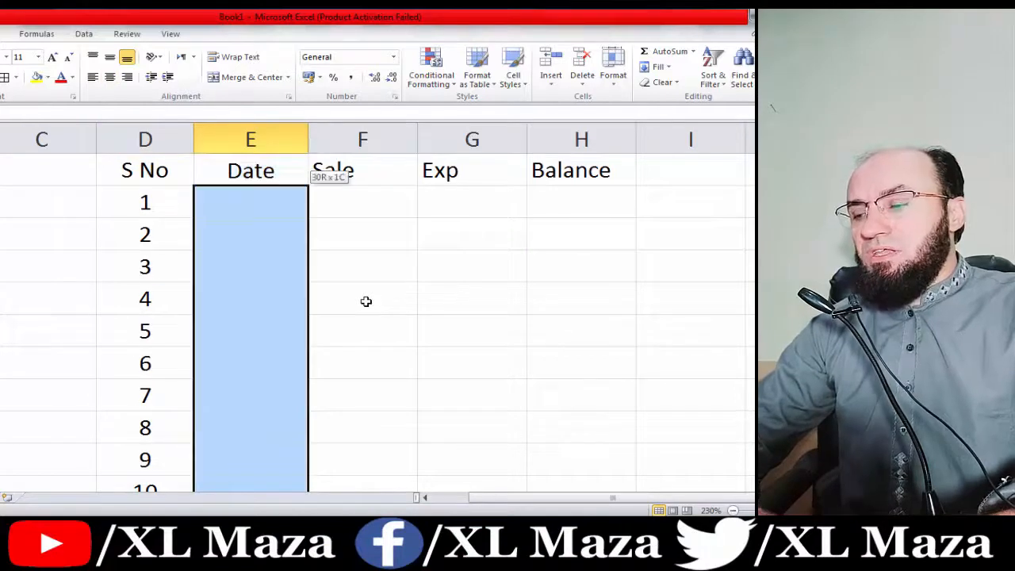
{"action": "key", "text": "ctrl+1"}
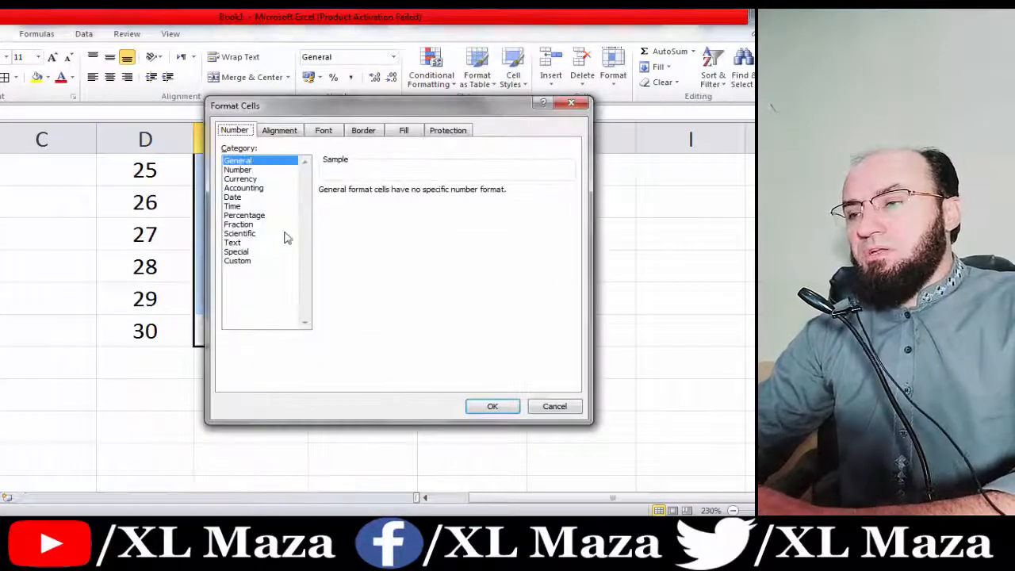
{"action": "left_click", "coordinate": [256, 196]}
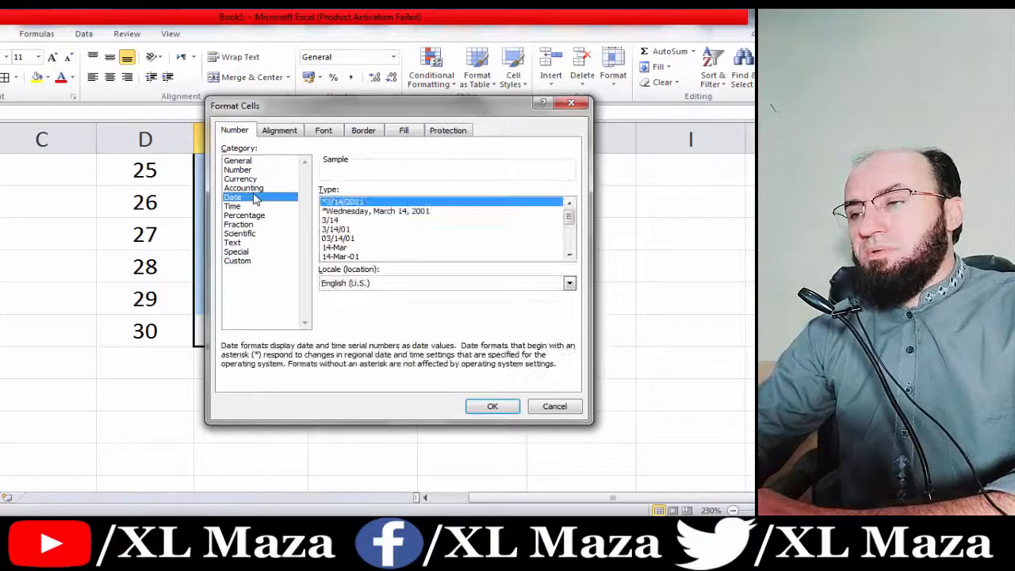
{"action": "left_click", "coordinate": [339, 256]}
{"action": "left_click", "coordinate": [485, 407]}
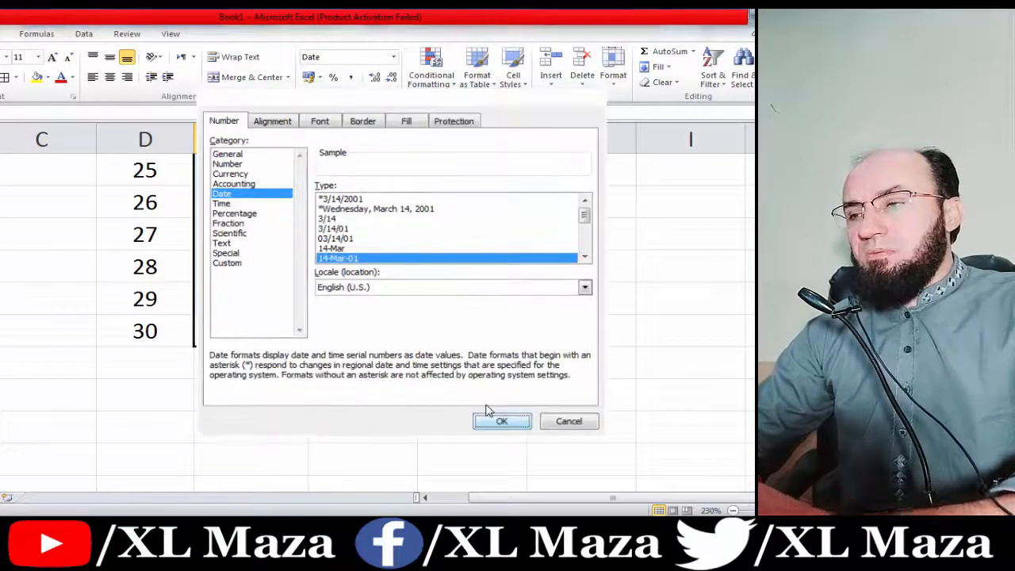
Enter 1 oct 2021 as the first date and centre it.
{"action": "key", "text": "Up"}
{"action": "key", "text": "Up"}
{"action": "key", "text": "ctrl+Up"}
{"action": "key", "text": "Down"}
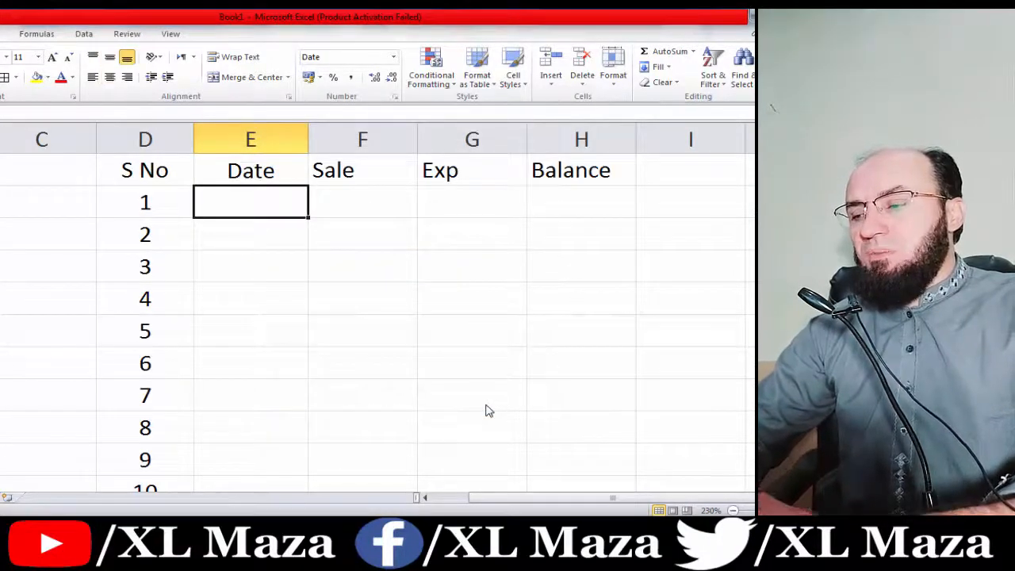
{"action": "type", "text": "1 o"}
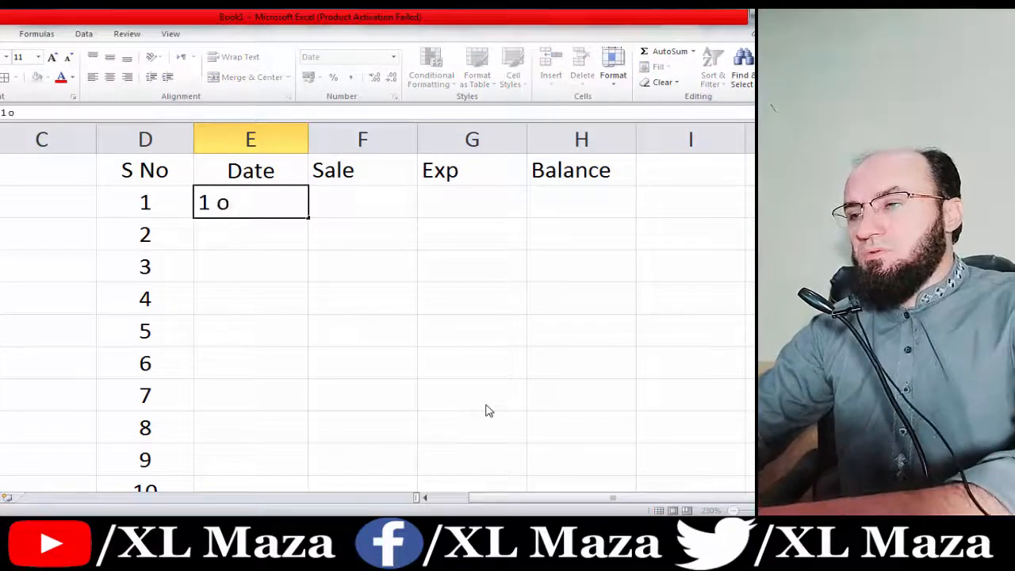
{"action": "type", "text": "ct 2021"}
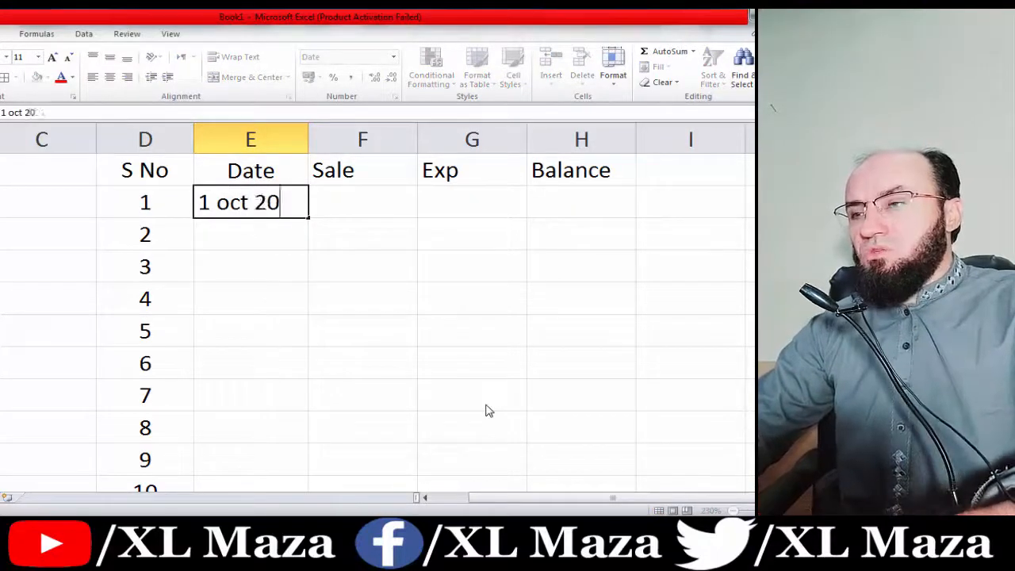
{"action": "key", "text": "Return"}
{"action": "key", "text": "Up"}
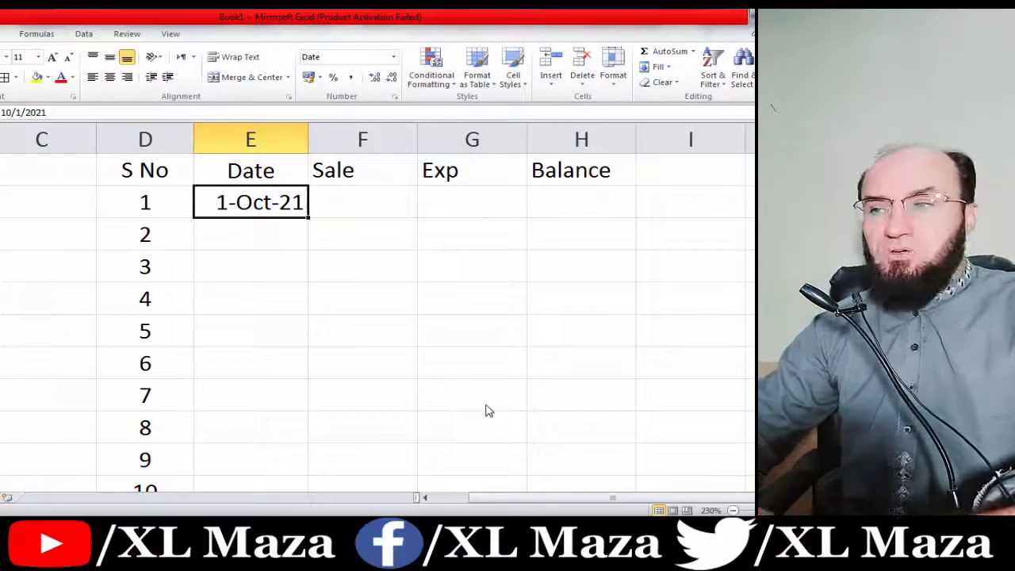
{"action": "left_click", "coordinate": [111, 79]}
Enter 50000 as the first sale amount.
{"action": "key", "text": "Right"}
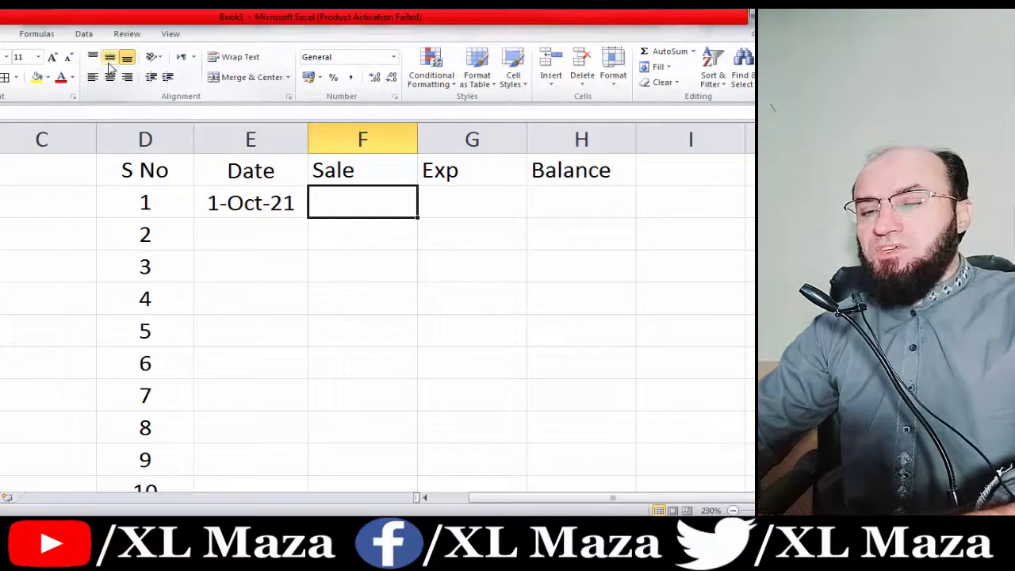
{"action": "type", "text": "50000"}
{"action": "key", "text": "Right"}
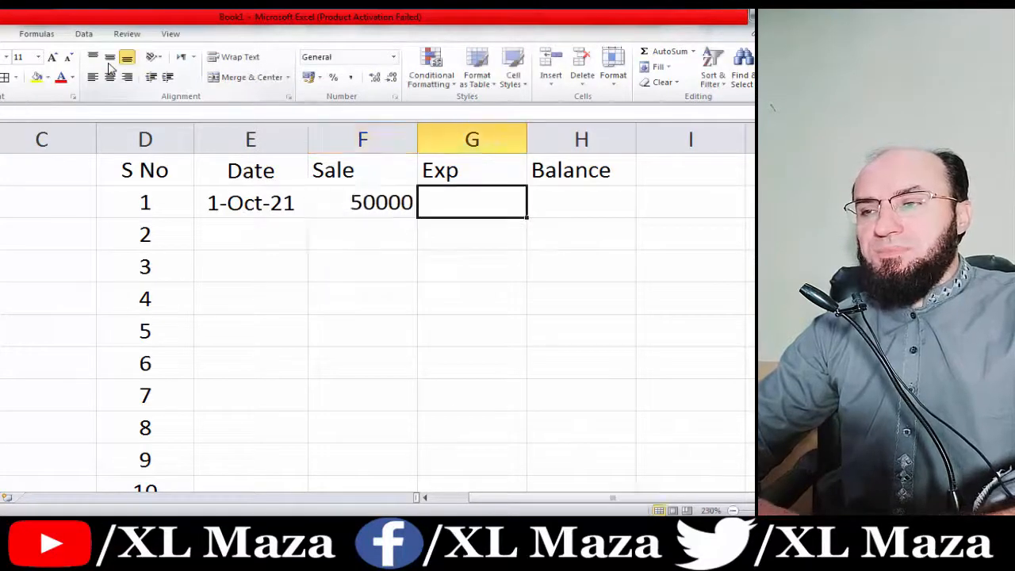
{"action": "key", "text": "Left"}
Apply Comma Style with no decimals to the Sale, Exp and Balance cells through row 30.
{"action": "key", "text": "shift+Right"}
{"action": "key", "text": "shift+Right"}
{"action": "key", "text": "Left"}
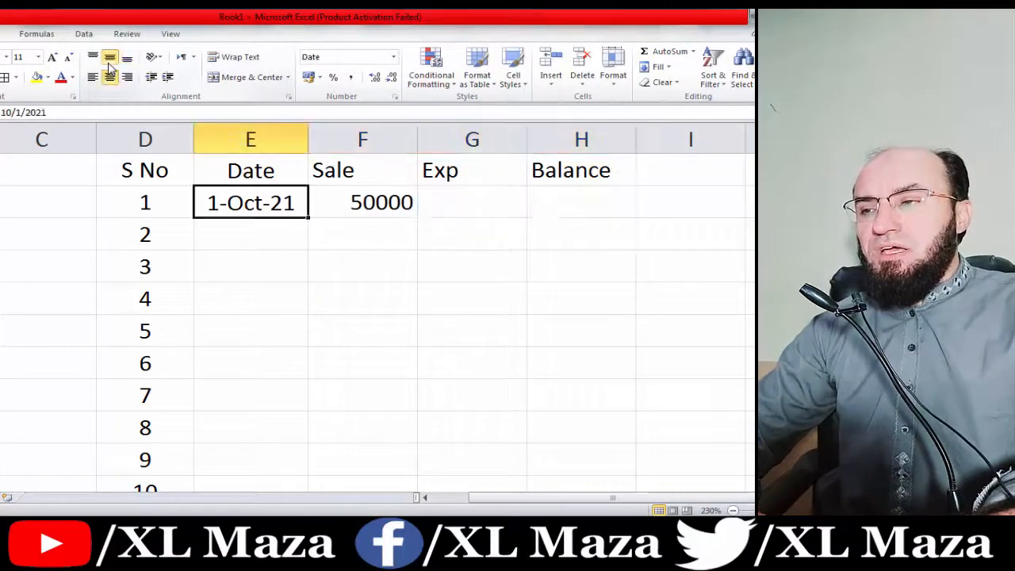
{"action": "key", "text": "Left"}
{"action": "key", "text": "Right"}
{"action": "key", "text": "Right"}
{"action": "key", "text": "shift+Right"}
{"action": "key", "text": "shift+Right"}
{"action": "key", "text": "shift+Down"}
{"action": "key", "text": "shift+Down"}
{"action": "key", "text": "shift+Down"}
{"action": "key", "text": "shift+Down"}
{"action": "key", "text": "shift+Down"}
{"action": "key", "text": "shift+Down"}
{"action": "key", "text": "shift+Down"}
{"action": "key", "text": "shift+Down"}
{"action": "key", "text": "shift+Down"}
{"action": "key", "text": "shift+Down"}
{"action": "key", "text": "shift+Down"}
{"action": "key", "text": "shift+Down"}
{"action": "key", "text": "shift+Down"}
{"action": "key", "text": "shift+Down"}
{"action": "key", "text": "shift+Down"}
{"action": "key", "text": "shift+Down"}
{"action": "key", "text": "shift+Down"}
{"action": "key", "text": "shift+Down"}
{"action": "key", "text": "shift+Down"}
{"action": "key", "text": "shift+Down"}
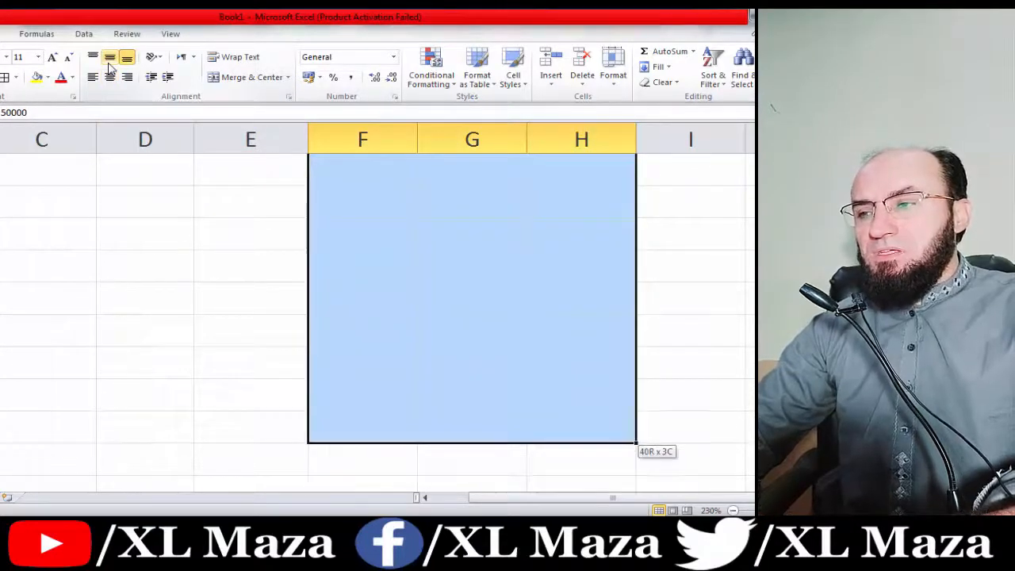
{"action": "key", "text": "shift+Up"}
{"action": "key", "text": "shift+Up"}
{"action": "key", "text": "shift+Up"}
{"action": "key", "text": "shift+Up"}
{"action": "key", "text": "shift+Up"}
{"action": "key", "text": "shift+Up"}
{"action": "key", "text": "shift+Up"}
{"action": "key", "text": "shift+Up"}
{"action": "key", "text": "shift+Up"}
{"action": "key", "text": "shift+Up"}
{"action": "key", "text": "shift+Up"}
{"action": "key", "text": "shift+Up"}
{"action": "key", "text": "shift+Up"}
{"action": "key", "text": "shift+Down"}
{"action": "key", "text": "shift+Down"}
{"action": "key", "text": "shift+Down"}
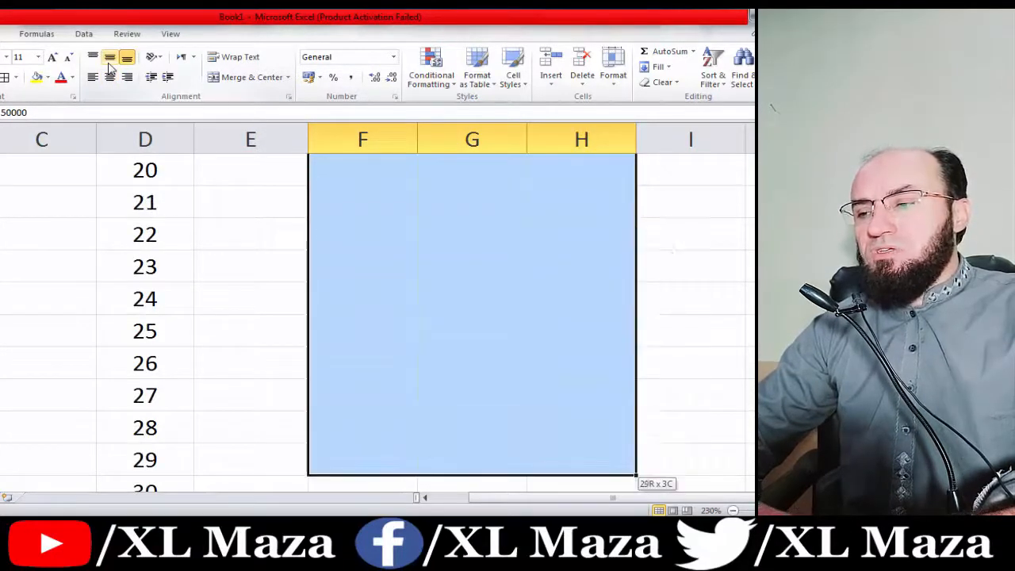
{"action": "key", "text": "shift+Down"}
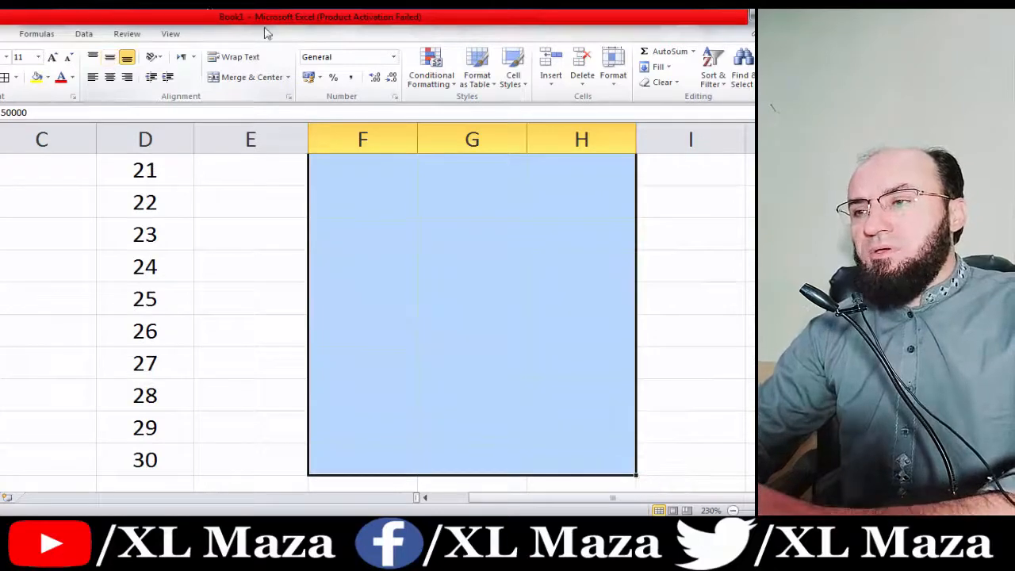
{"action": "left_click", "coordinate": [350, 77]}
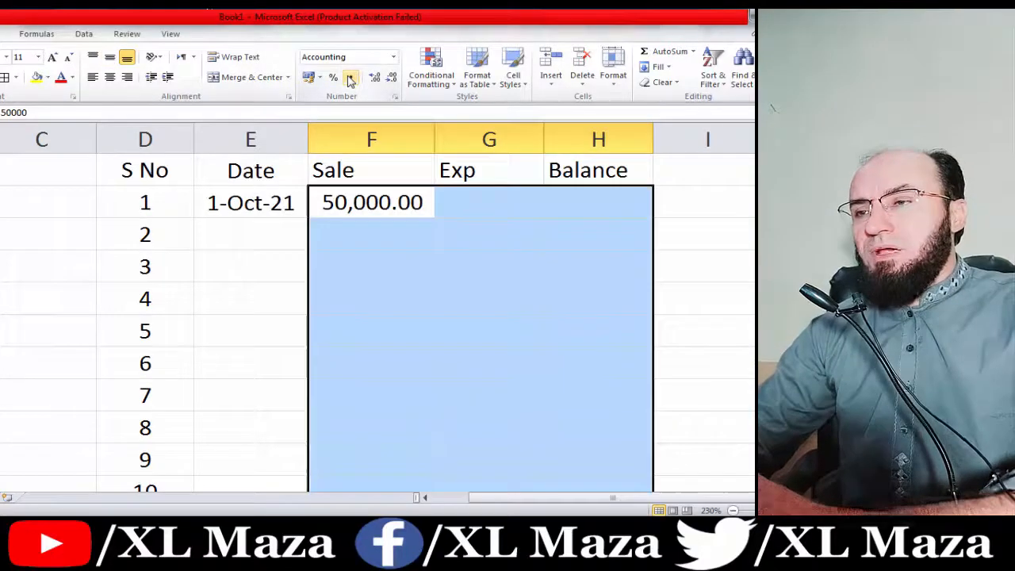
{"action": "left_click", "coordinate": [393, 77]}
{"action": "left_click", "coordinate": [392, 77]}
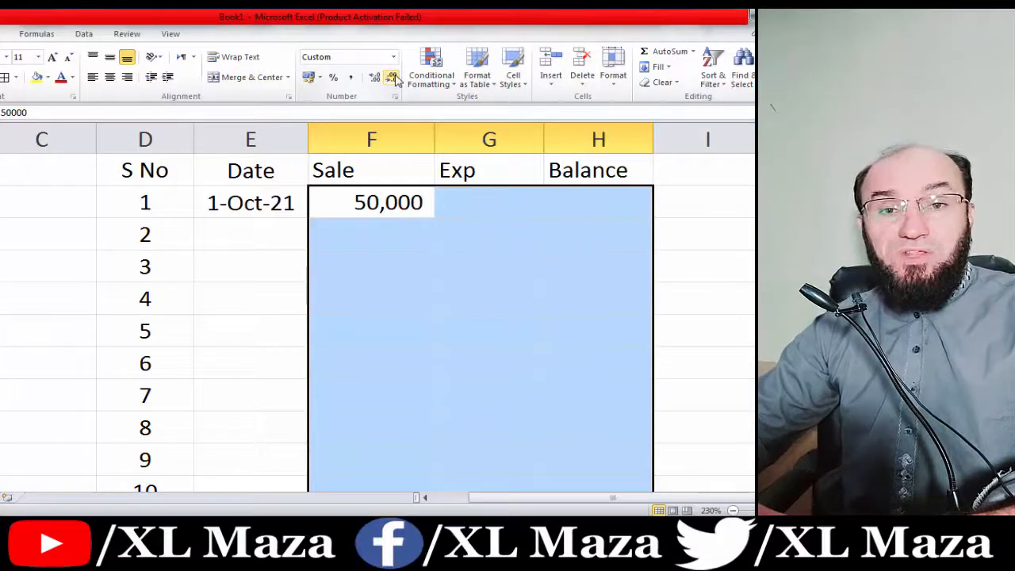
{"action": "key", "text": "Down"}
{"action": "key", "text": "Up"}
{"action": "key", "text": "Right"}
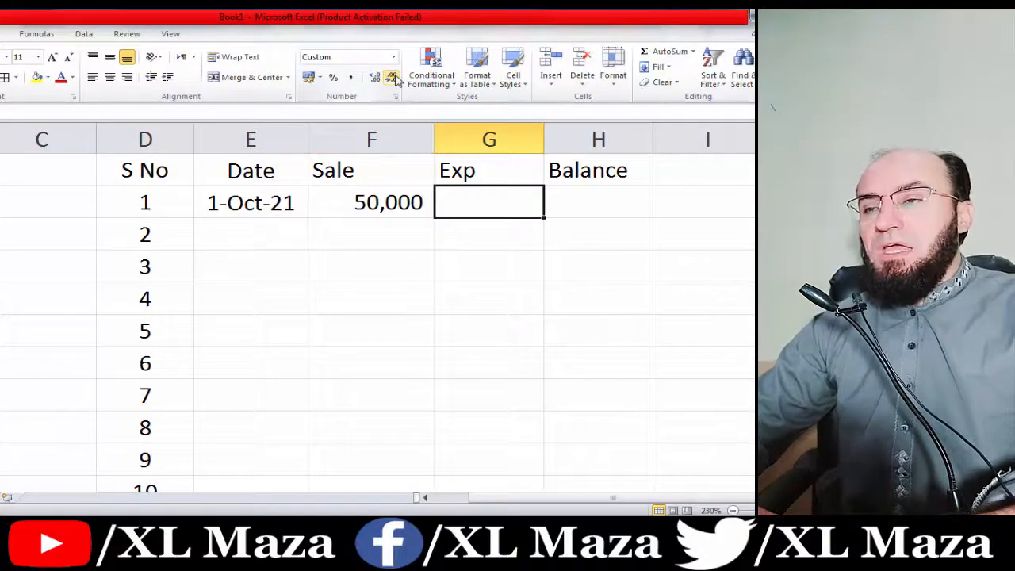
Enter 5000 as the first day's expense.
{"action": "type", "text": "5000"}
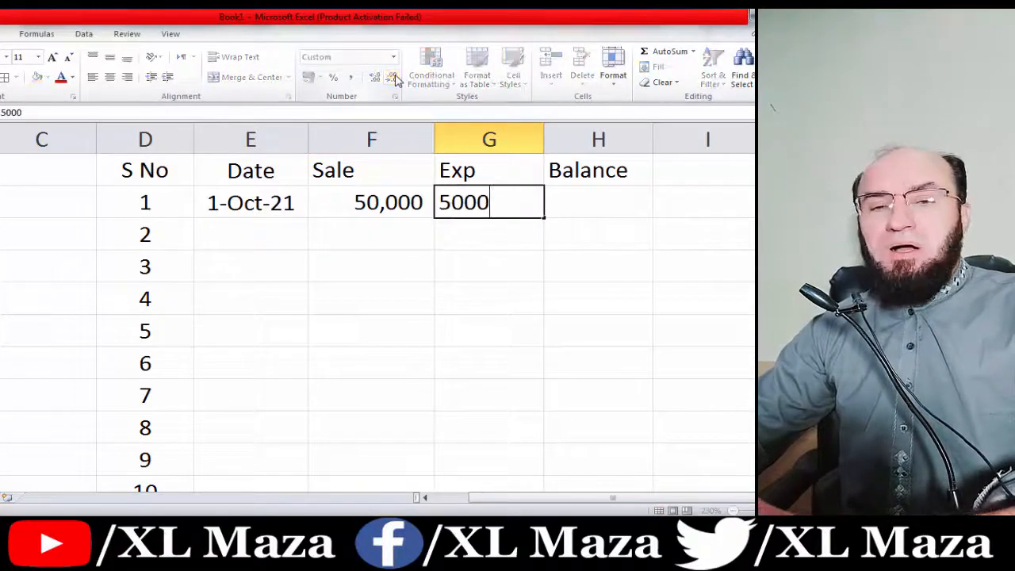
{"action": "key", "text": "Tab"}
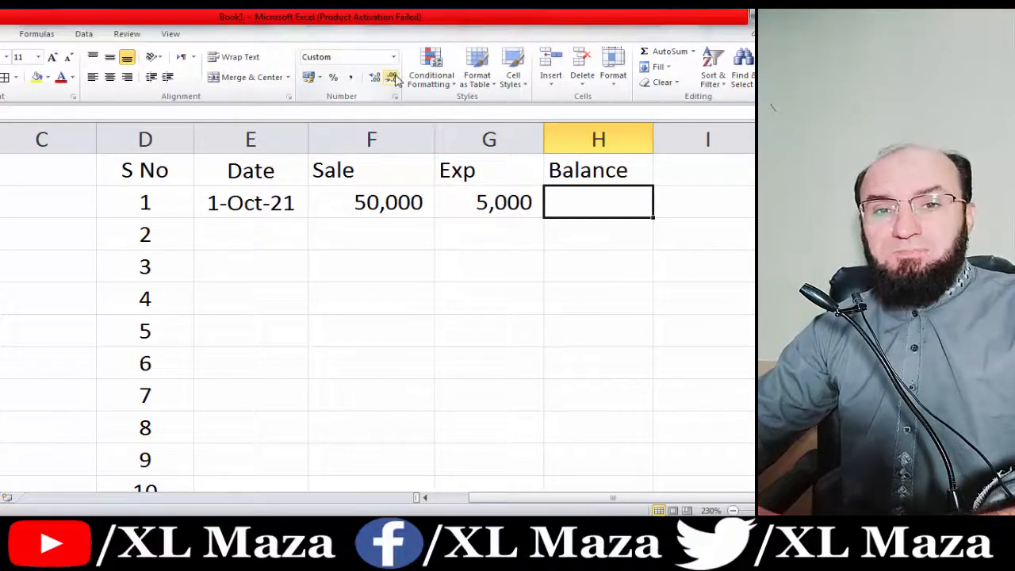
{"action": "type", "text": "+"}
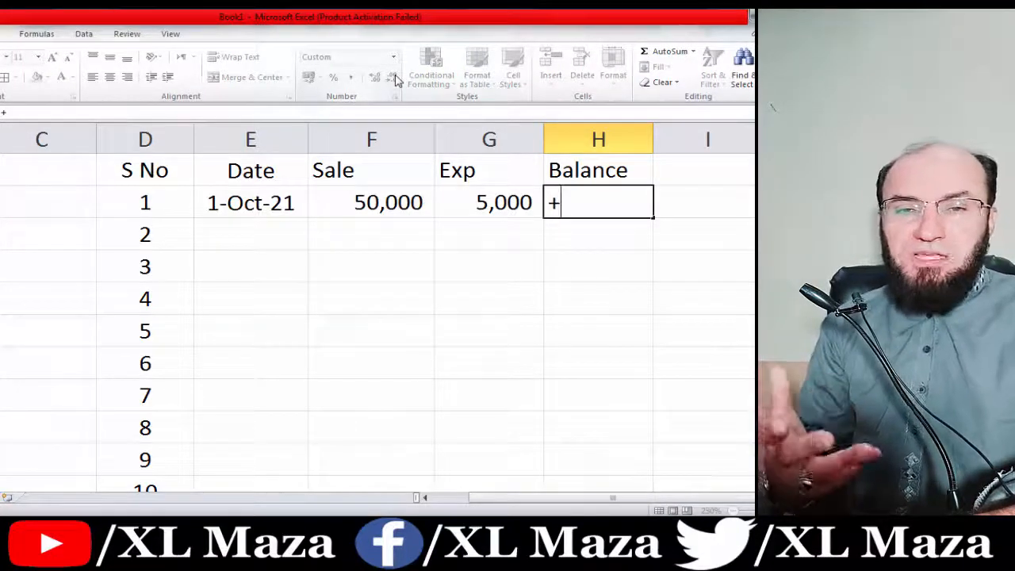
{"action": "key", "text": "Left"}
{"action": "key", "text": "Left"}
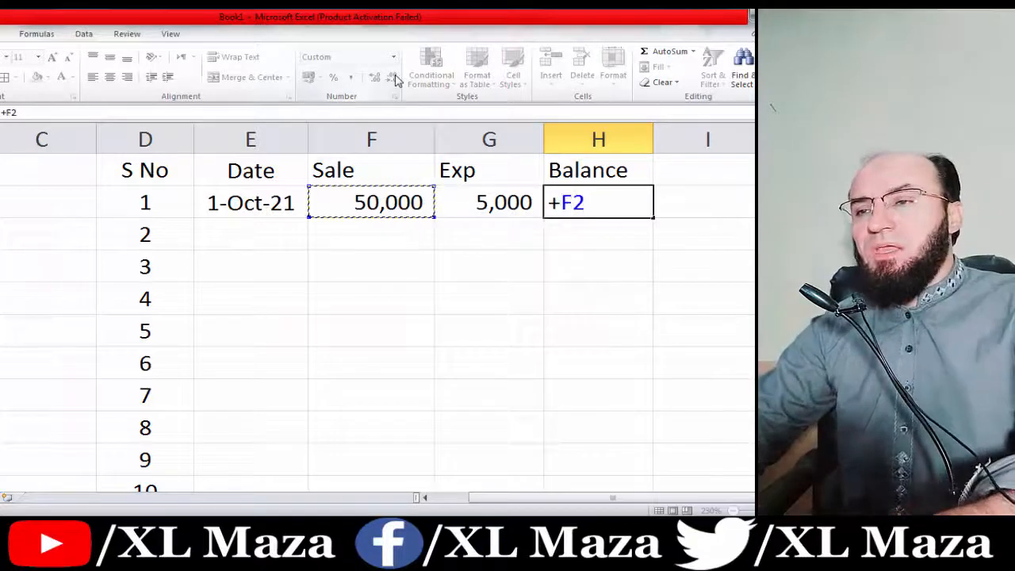
{"action": "key", "text": "Escape"}
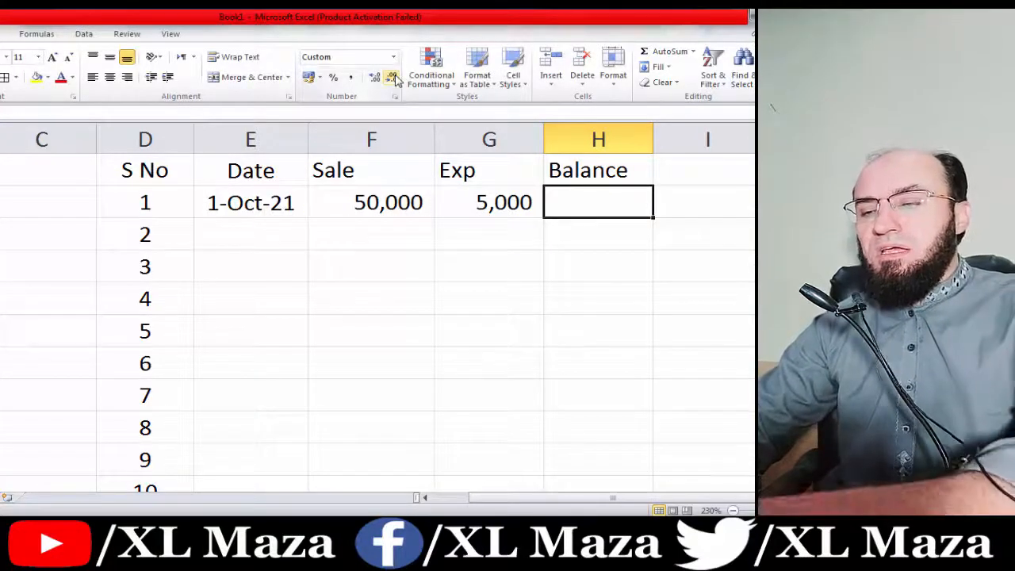
Enter =F2-G2 in the first Balance cell, giving 45,000.
{"action": "type", "text": "="}
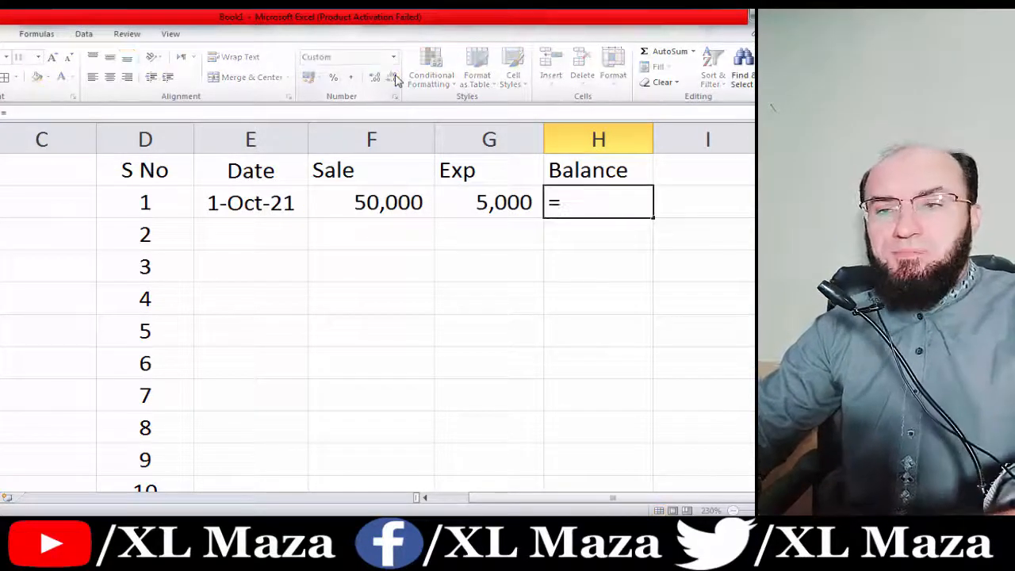
{"action": "left_click", "coordinate": [405, 206]}
{"action": "type", "text": "-"}
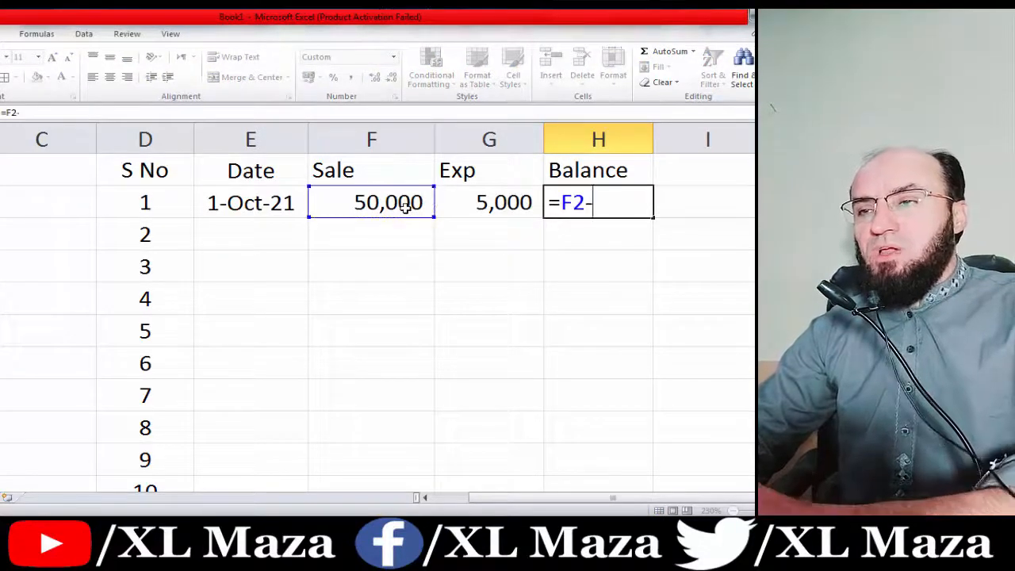
{"action": "left_click", "coordinate": [470, 207]}
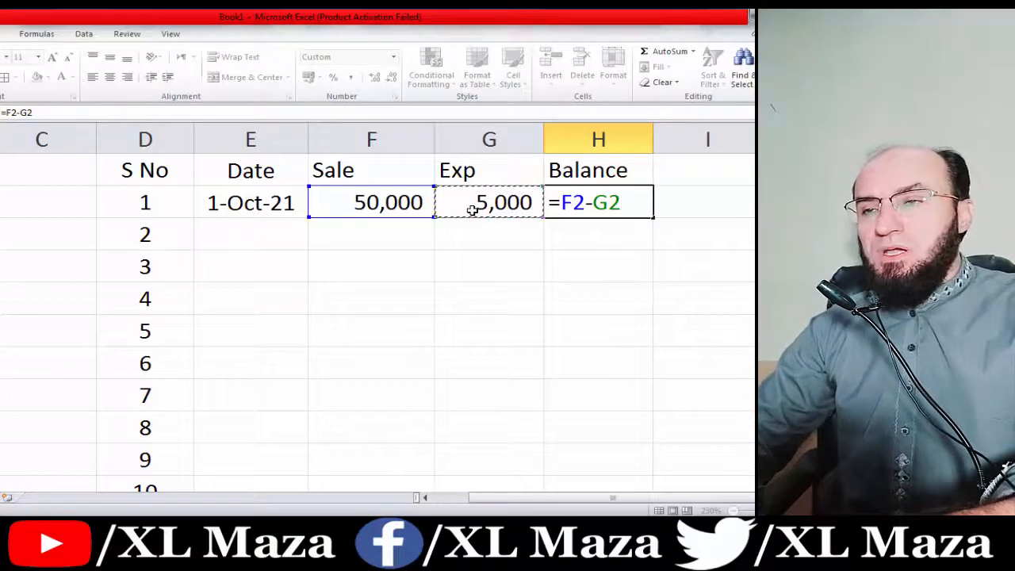
{"action": "key", "text": "Return"}
{"action": "key", "text": "Up"}
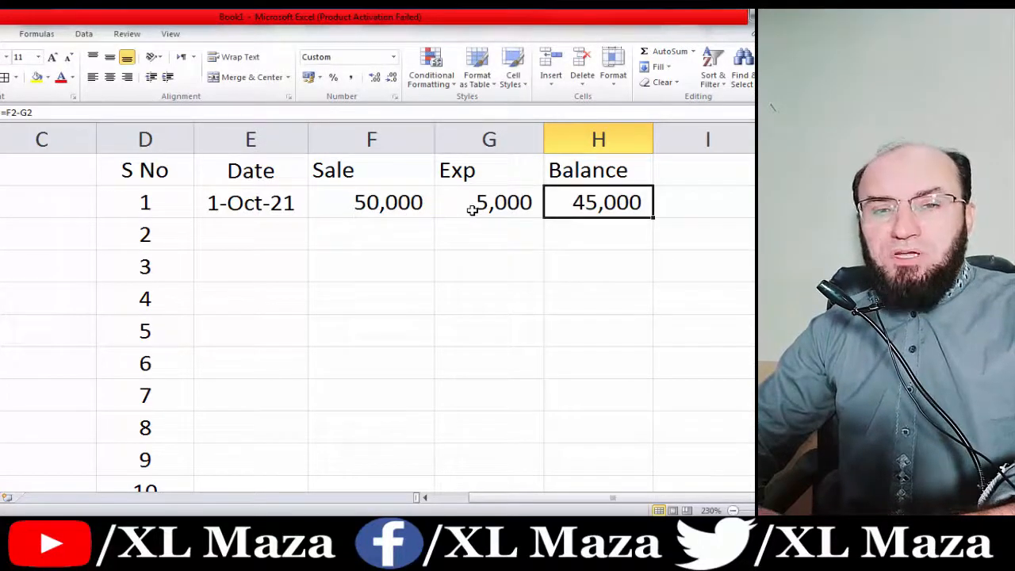
Fill the second row with date 2 oct 2021, sale 40,000 and expense 0.
{"action": "key", "text": "Left"}
{"action": "key", "text": "Left"}
{"action": "key", "text": "Left"}
{"action": "key", "text": "Right"}
{"action": "key", "text": "Right"}
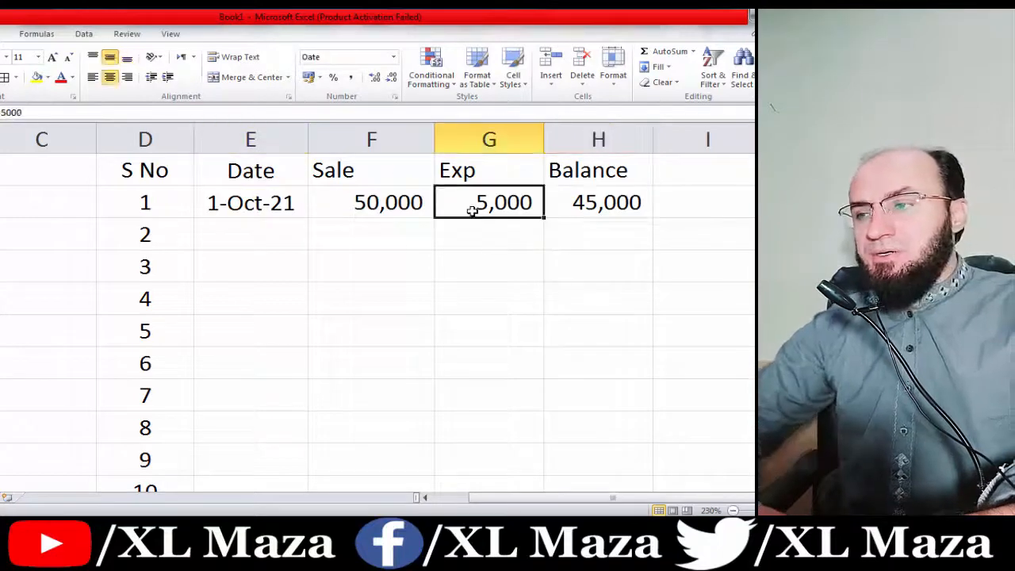
{"action": "key", "text": "Down"}
{"action": "key", "text": "Left"}
{"action": "key", "text": "Left"}
{"action": "type", "text": "2 "}
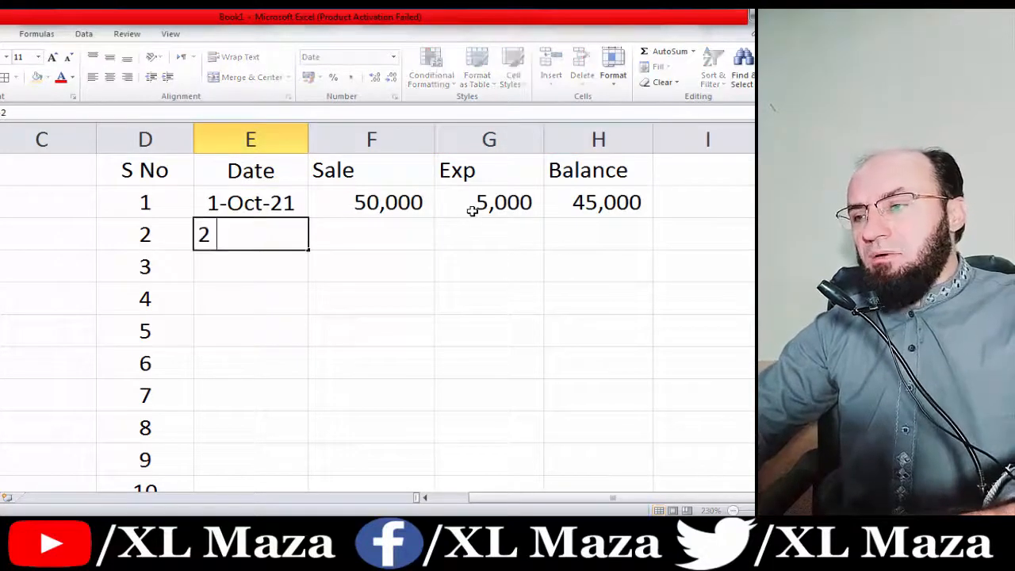
{"action": "type", "text": "oct 2021"}
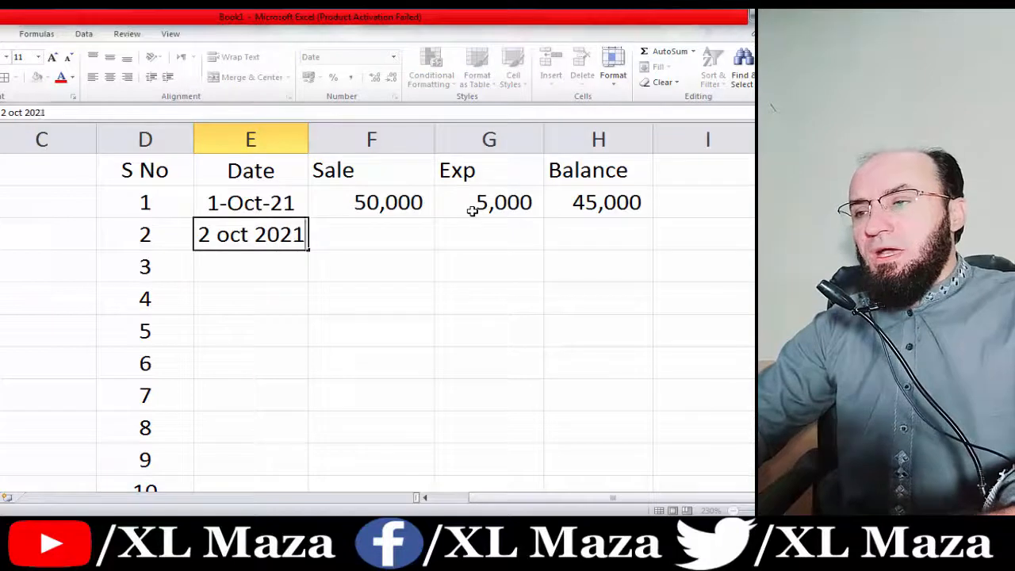
{"action": "key", "text": "Return"}
{"action": "key", "text": "Up"}
{"action": "key", "text": "Right"}
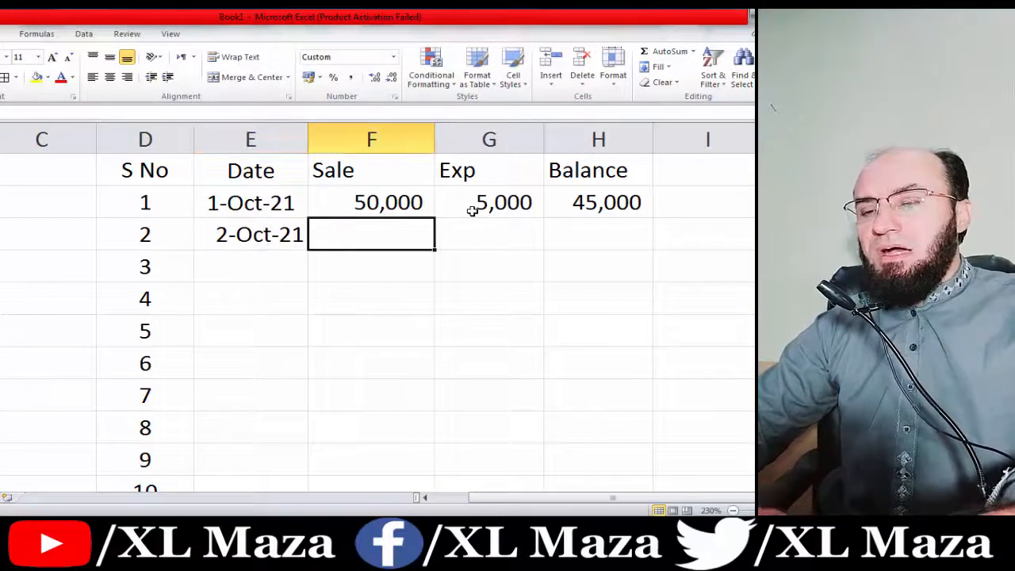
{"action": "type", "text": "40,000"}
{"action": "key", "text": "Tab"}
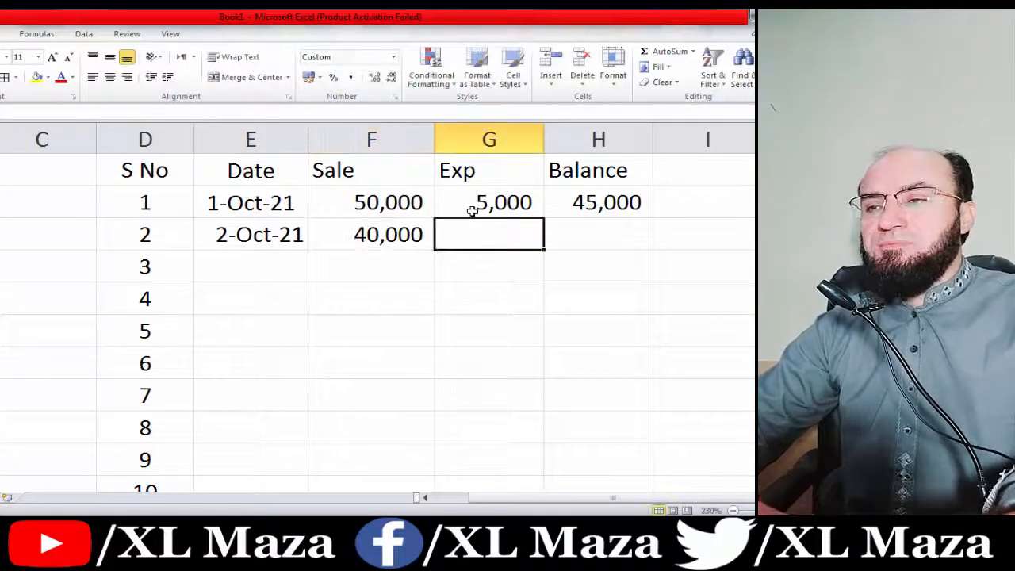
{"action": "type", "text": "0"}
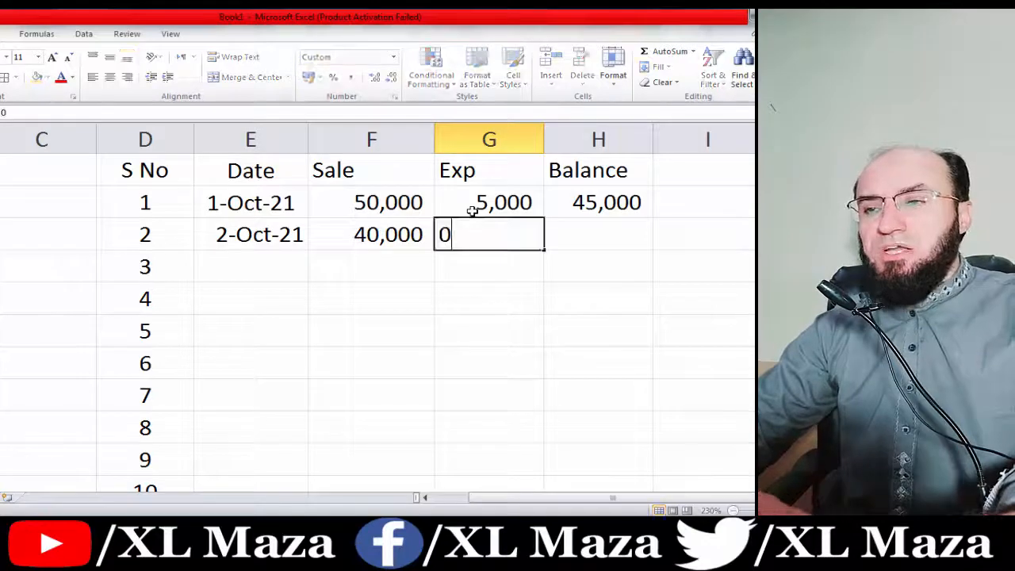
{"action": "key", "text": "Tab"}
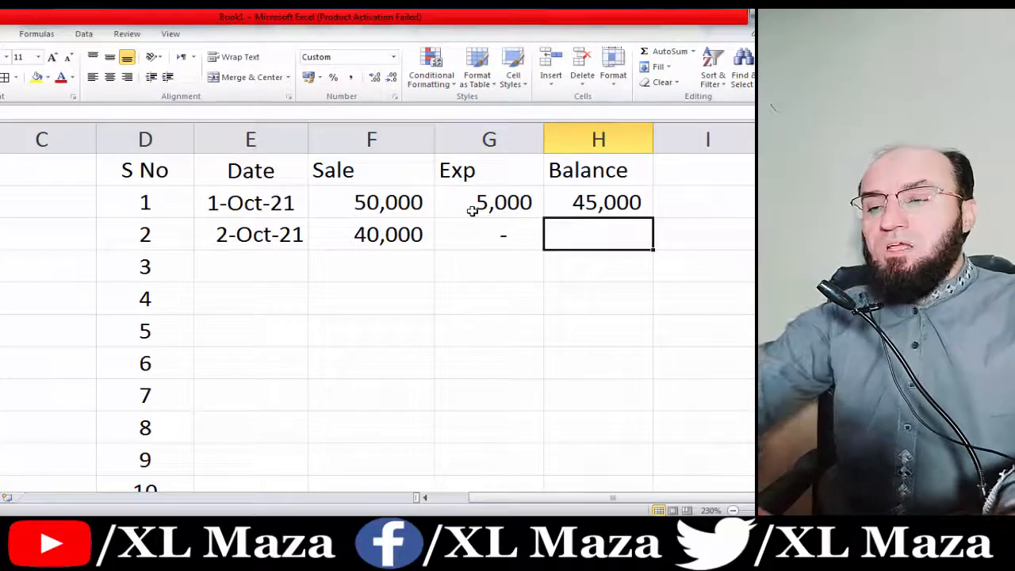
Enter =H2+F3-G3 in H3 for an 85,000 balance and fill it down column H.
{"action": "type", "text": "="}
{"action": "key", "text": "Up"}
{"action": "type", "text": "+"}
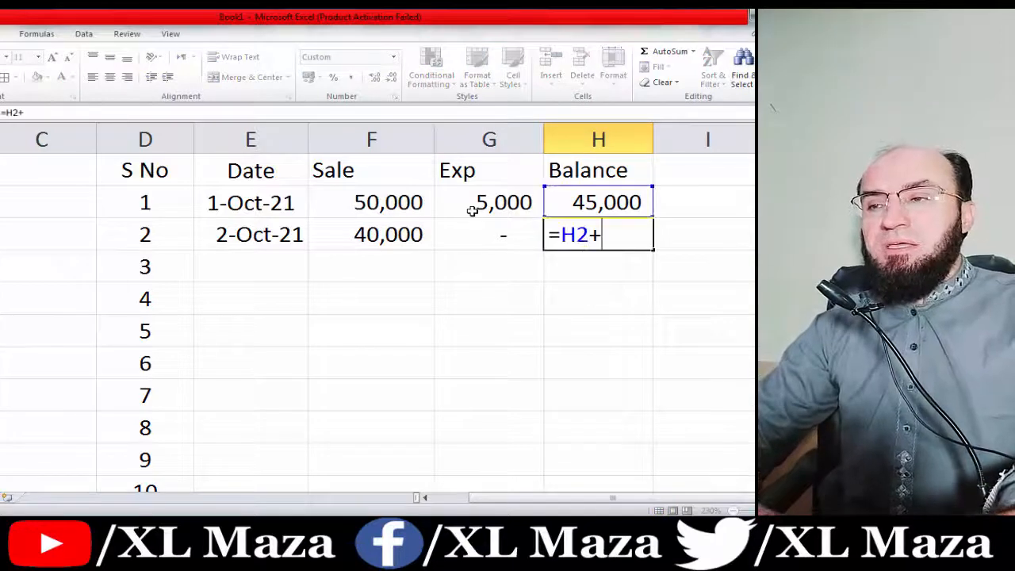
{"action": "key", "text": "Left"}
{"action": "key", "text": "Left"}
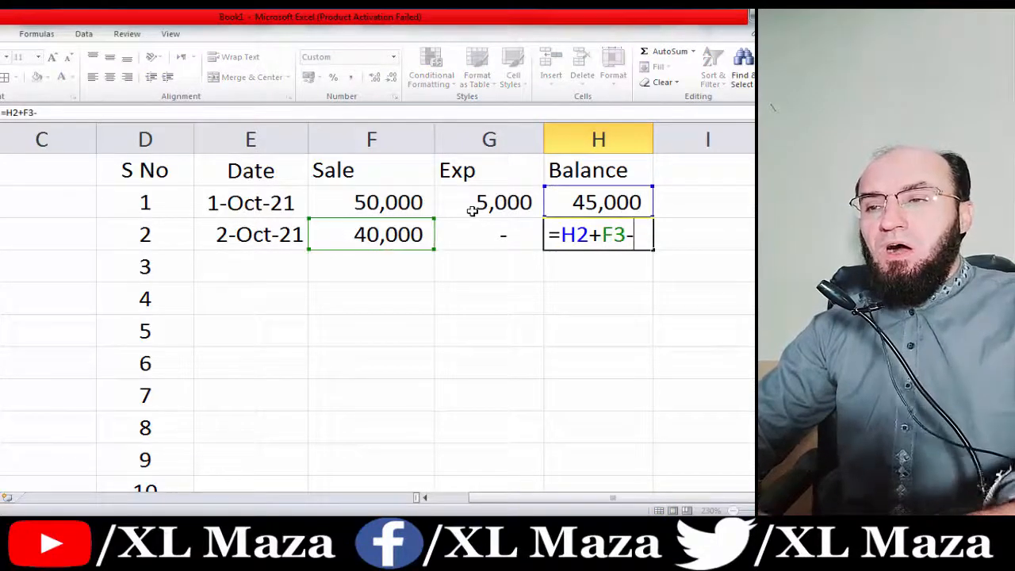
{"action": "type", "text": "-"}
{"action": "key", "text": "Left"}
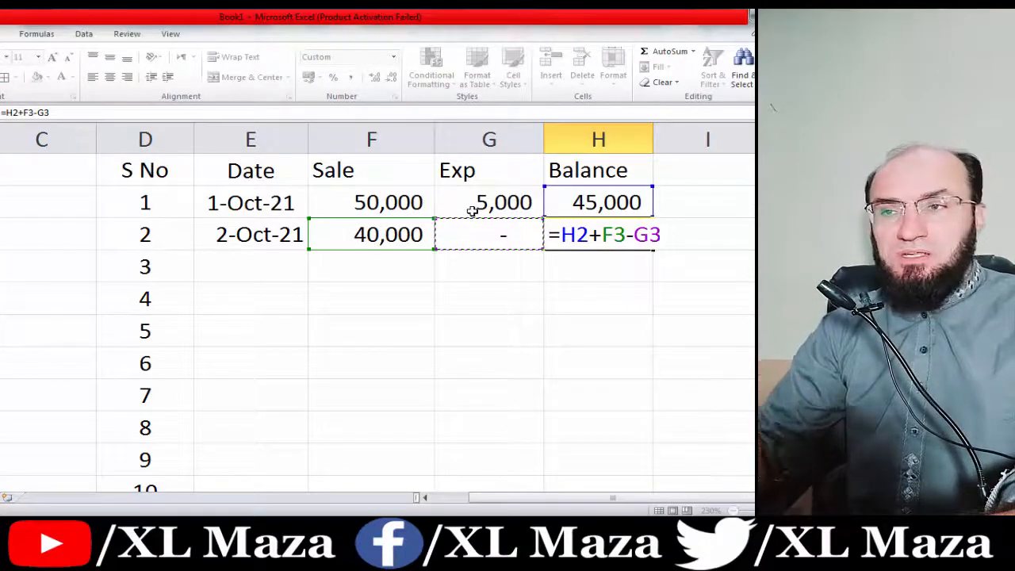
{"action": "key", "text": "Return"}
{"action": "key", "text": "Up"}
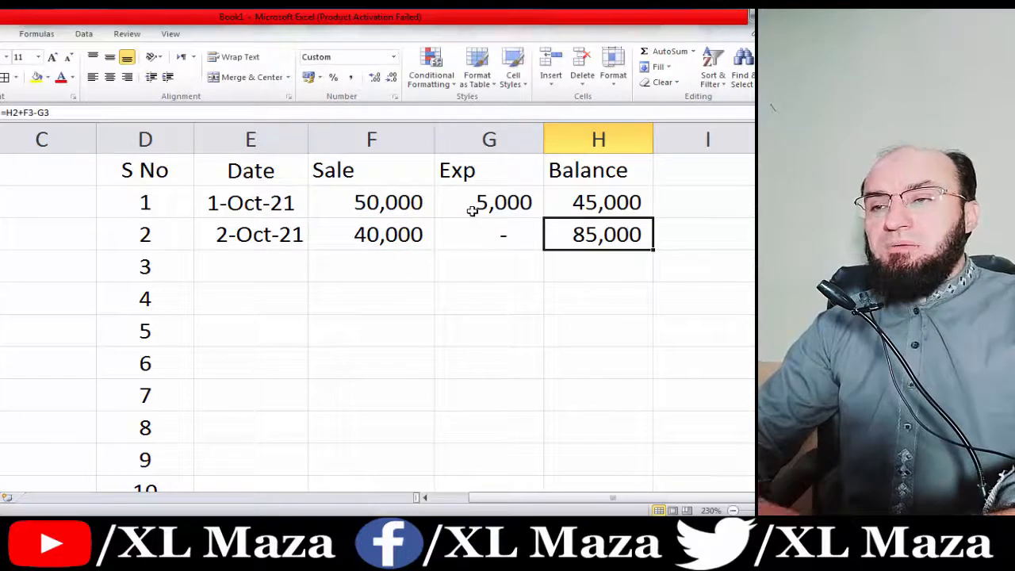
{"action": "double_click", "coordinate": [653, 251]}
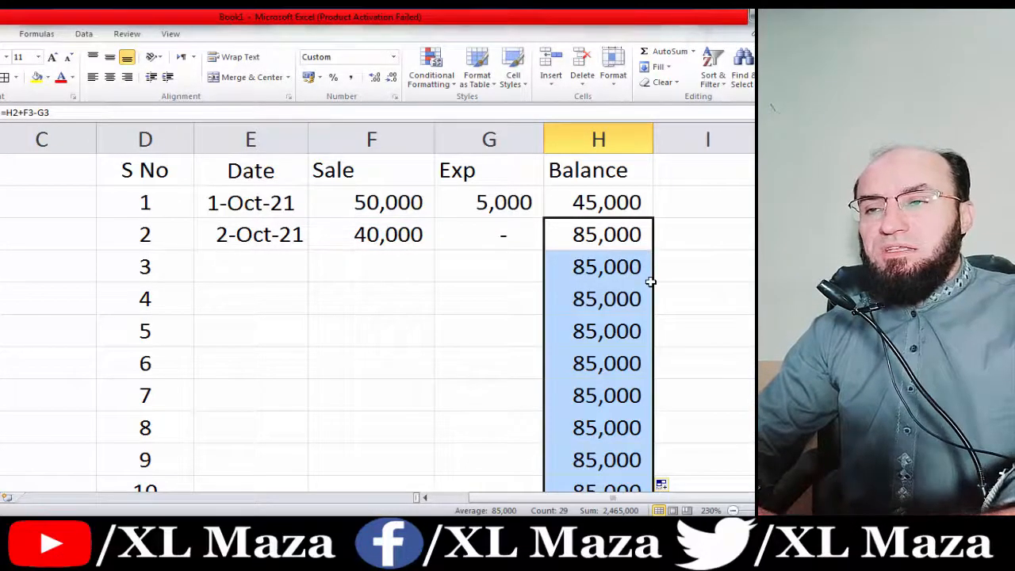
{"action": "left_click", "coordinate": [650, 282]}
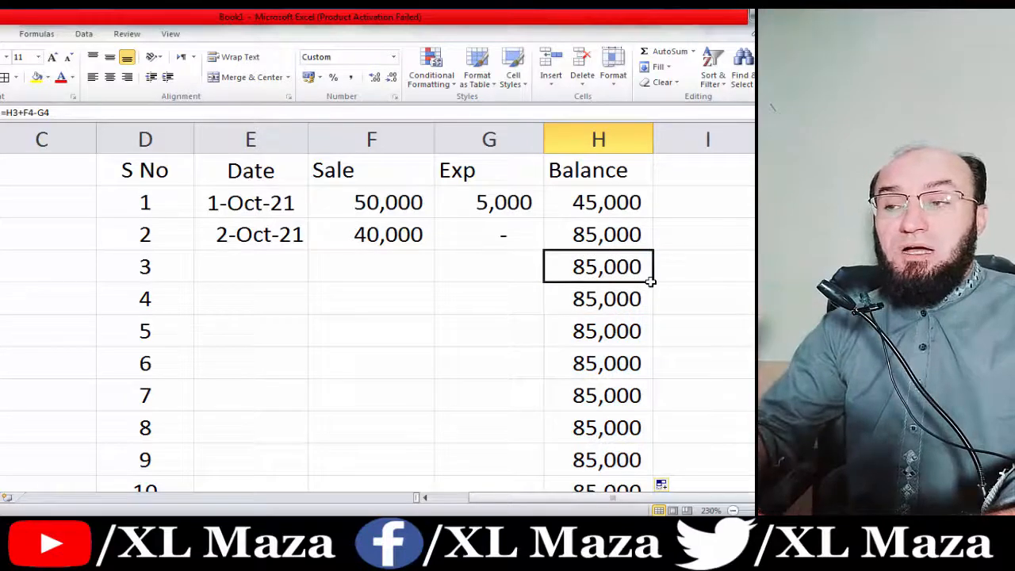
Enter 3 oct 2021 with a 60,000 sale in the third row.
{"action": "key", "text": "Left"}
{"action": "key", "text": "Left"}
{"action": "key", "text": "Left"}
{"action": "type", "text": "3 oct"}
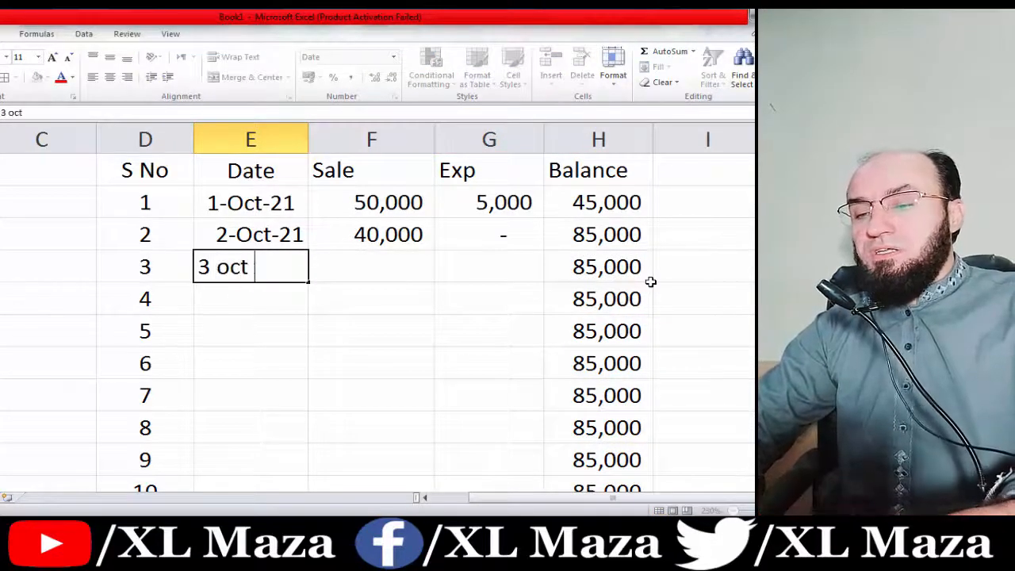
{"action": "type", "text": " 2021"}
{"action": "key", "text": "Return"}
{"action": "key", "text": "Up"}
{"action": "key", "text": "Right"}
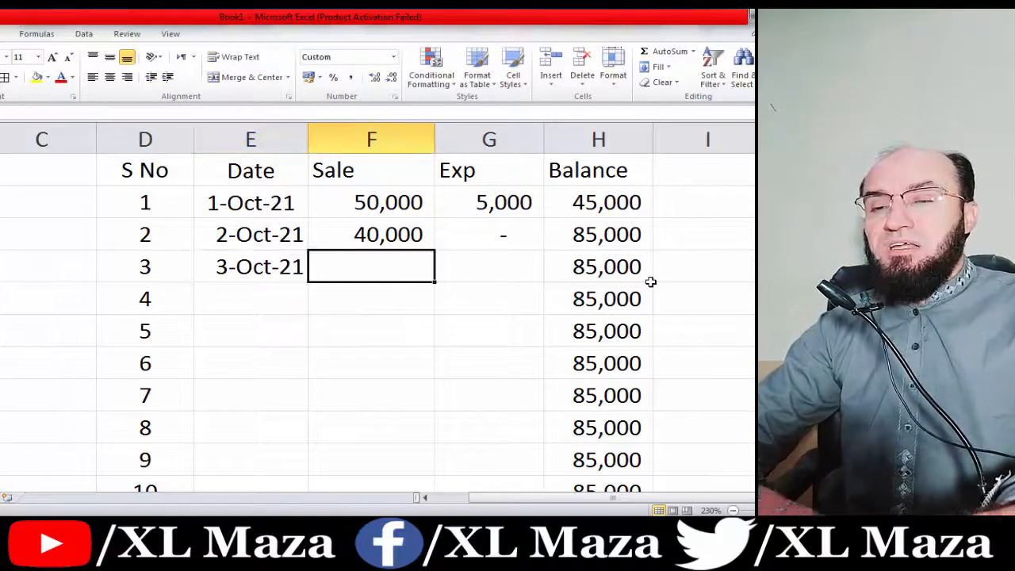
{"action": "type", "text": "60000"}
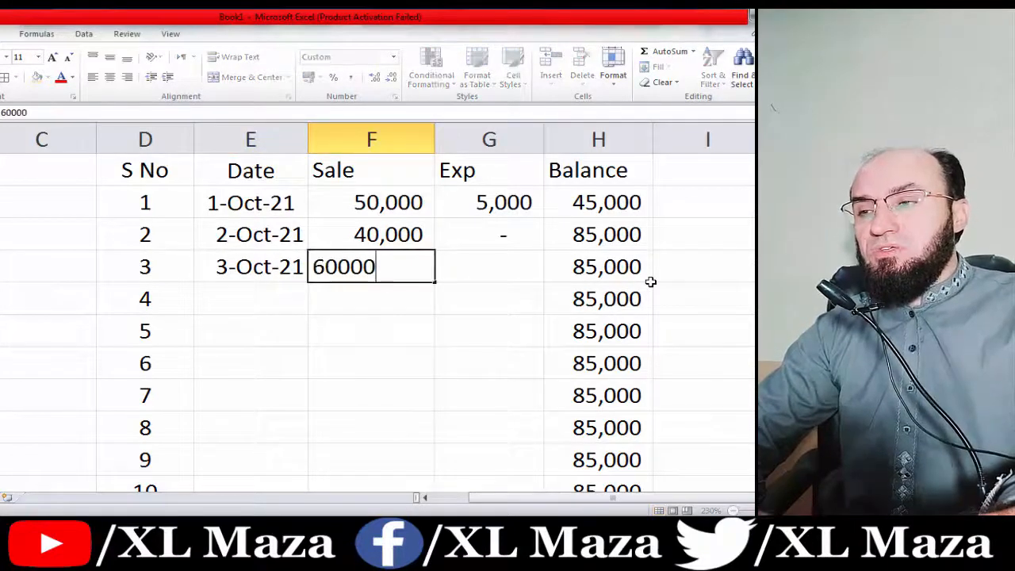
{"action": "key", "text": "Tab"}
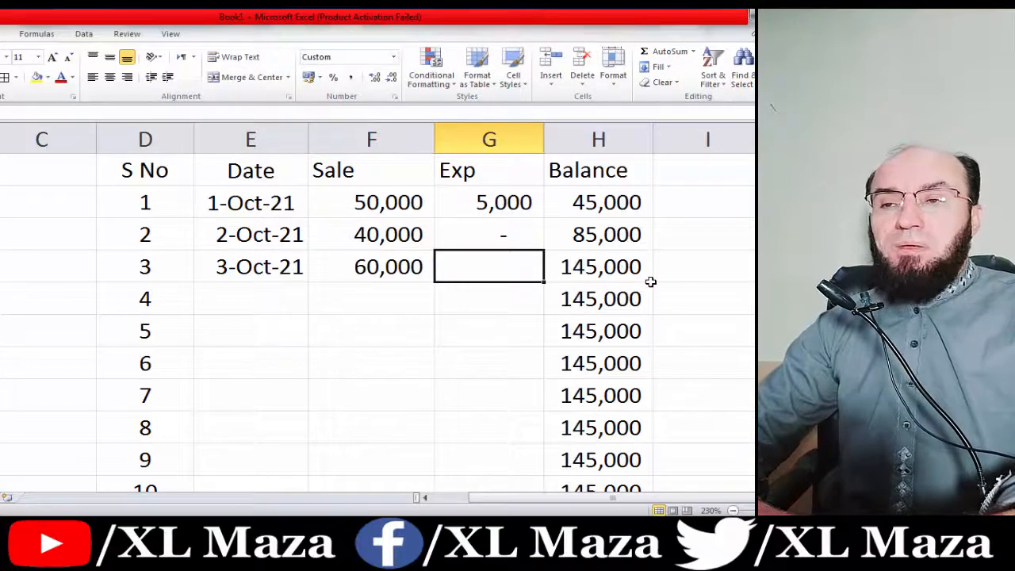
Check the copied Balance formulas and open H3's formula for editing.
{"action": "left_click", "coordinate": [650, 281]}
{"action": "key", "text": "Down"}
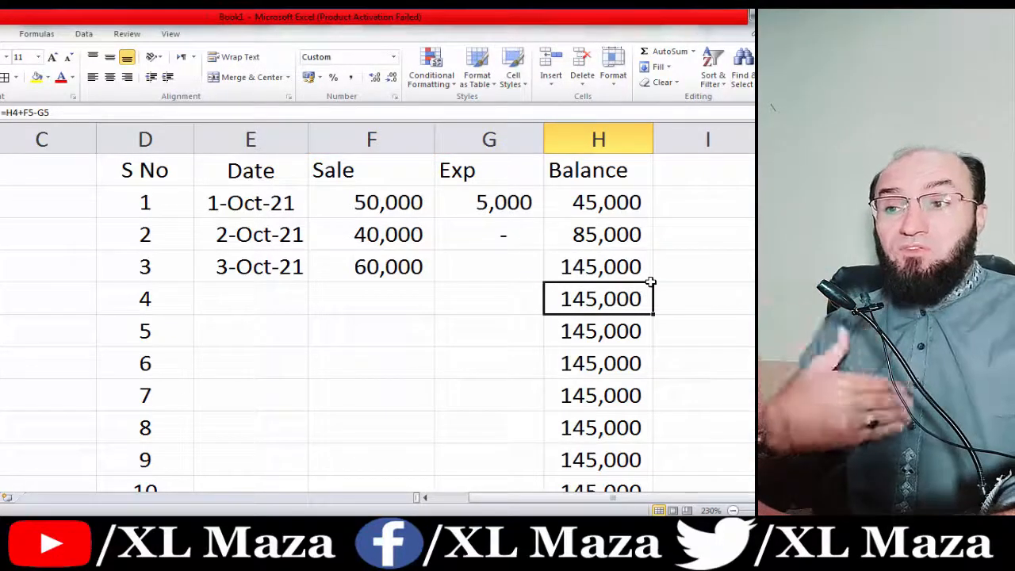
{"action": "key", "text": "Up"}
{"action": "key", "text": "Up"}
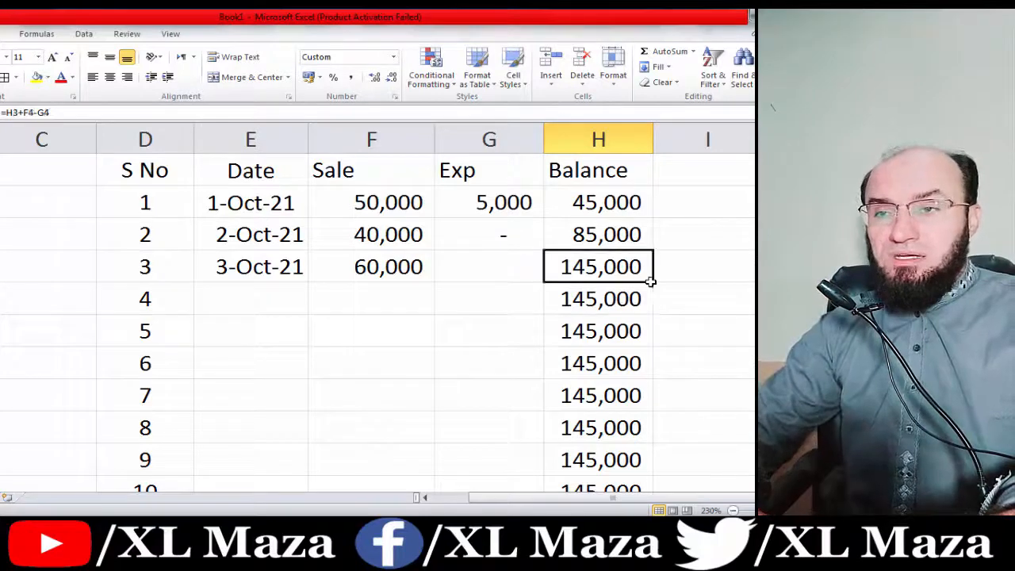
{"action": "key", "text": "F2"}
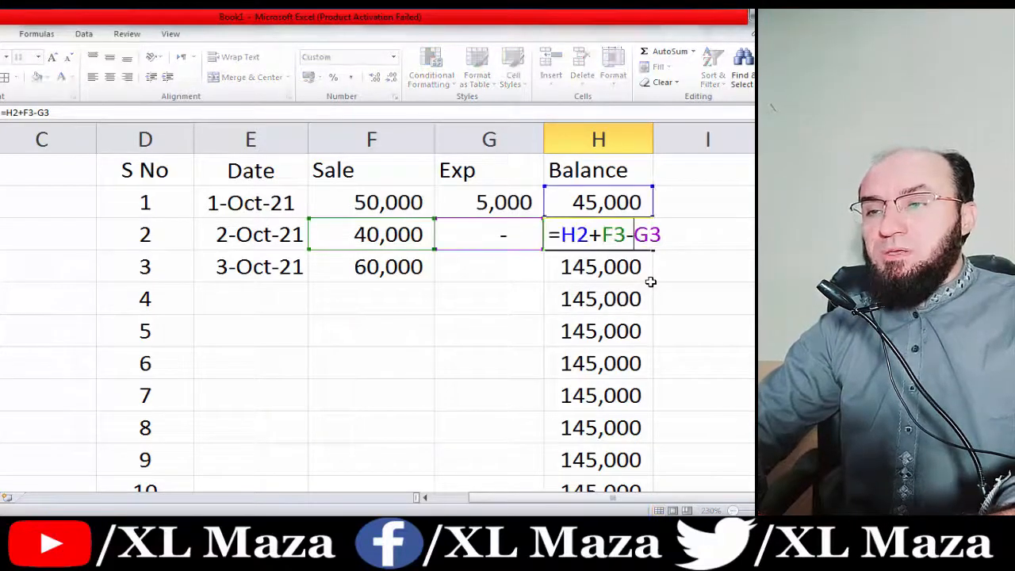
Change H3 to =IF(F3>0,H2+F3-G3,"") and copy it down the Balance column.
{"action": "key", "text": "Left"}
{"action": "key", "text": "Left"}
{"action": "key", "text": "Left"}
{"action": "key", "text": "Left"}
{"action": "key", "text": "Left"}
{"action": "type", "text": "if"}
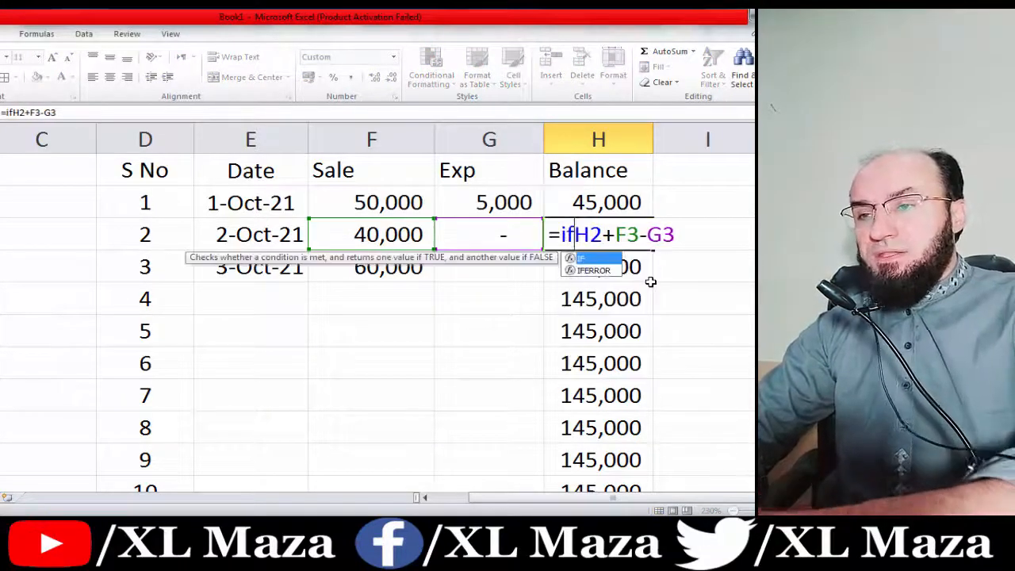
{"action": "type", "text": "("}
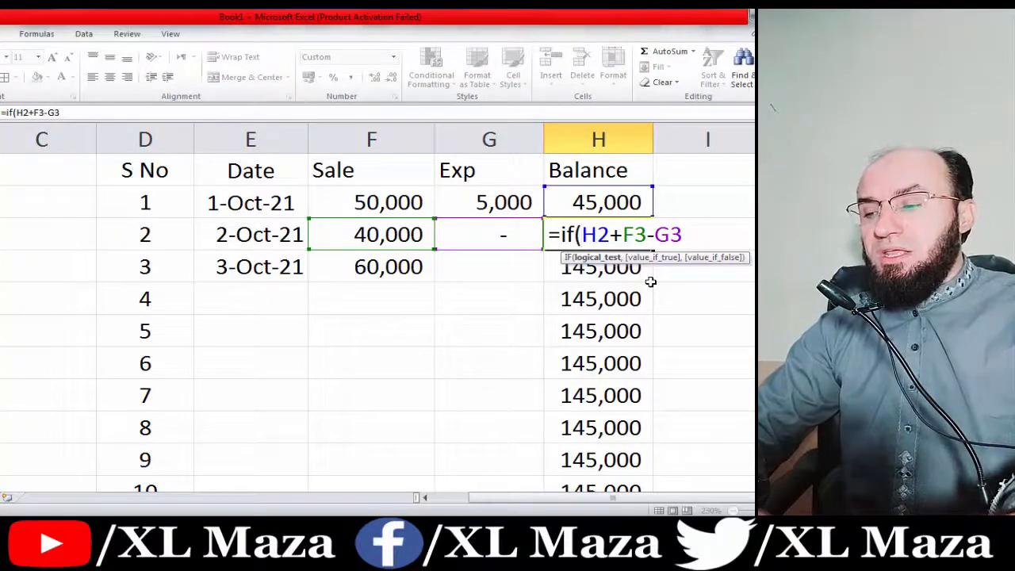
{"action": "type", "text": "f"}
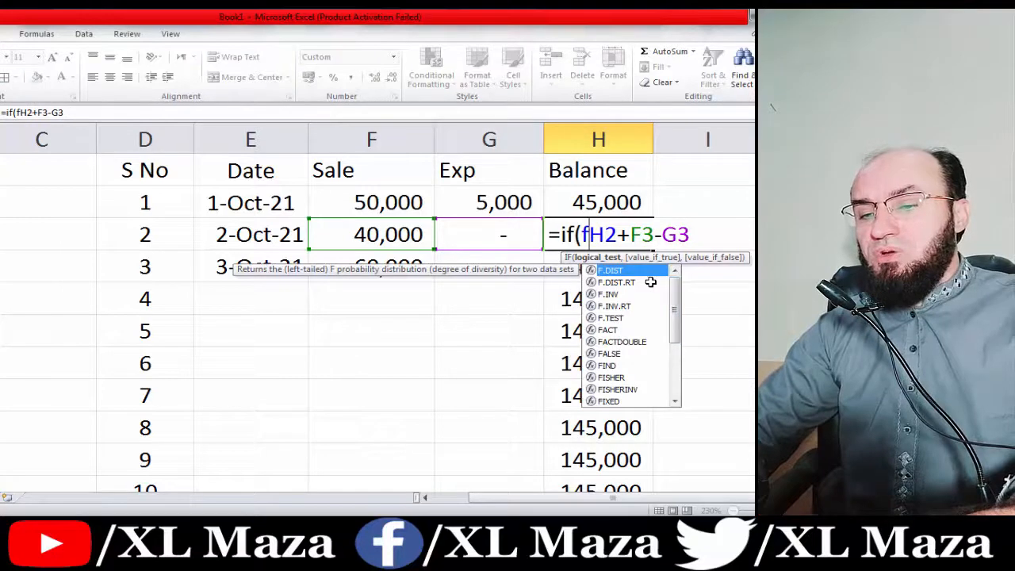
{"action": "type", "text": "3>"}
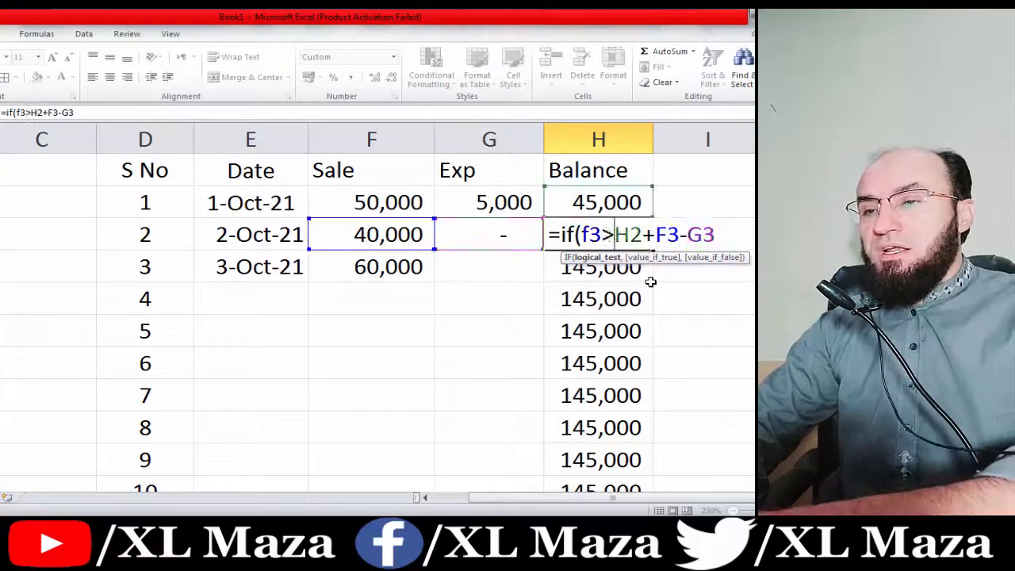
{"action": "type", "text": "0,H2+F3-G3"}
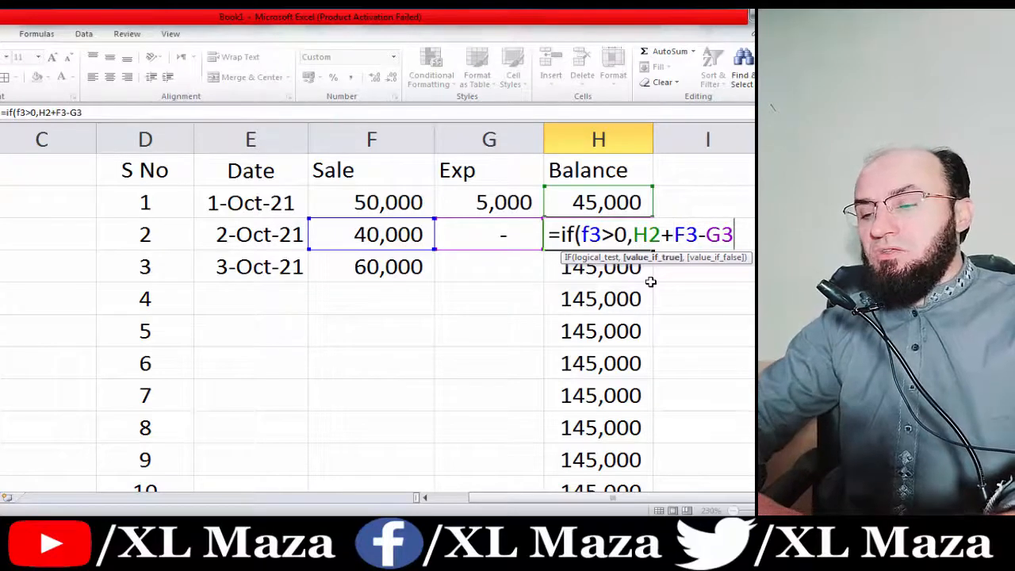
{"action": "type", "text": ",\"\""}
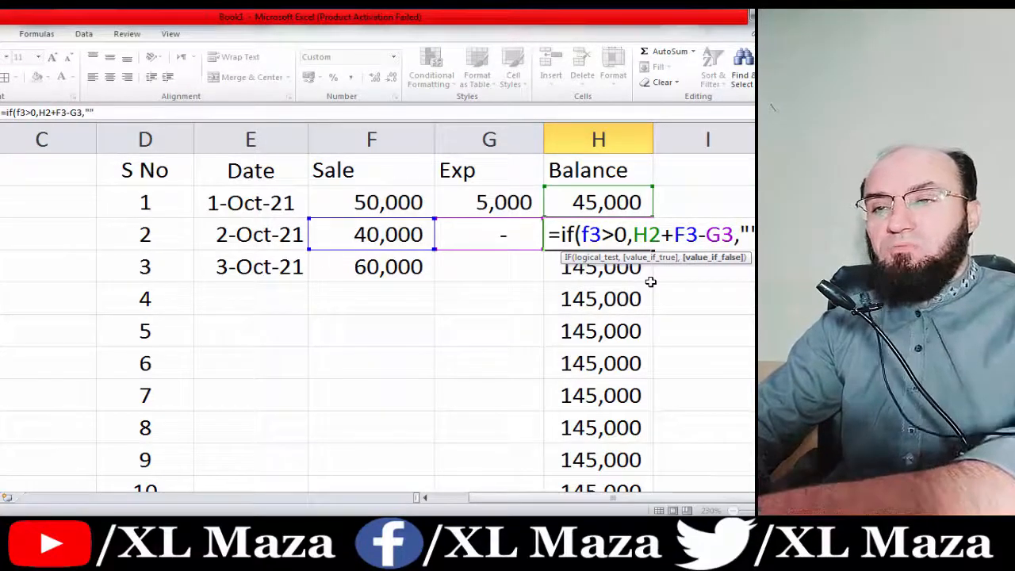
{"action": "type", "text": ")"}
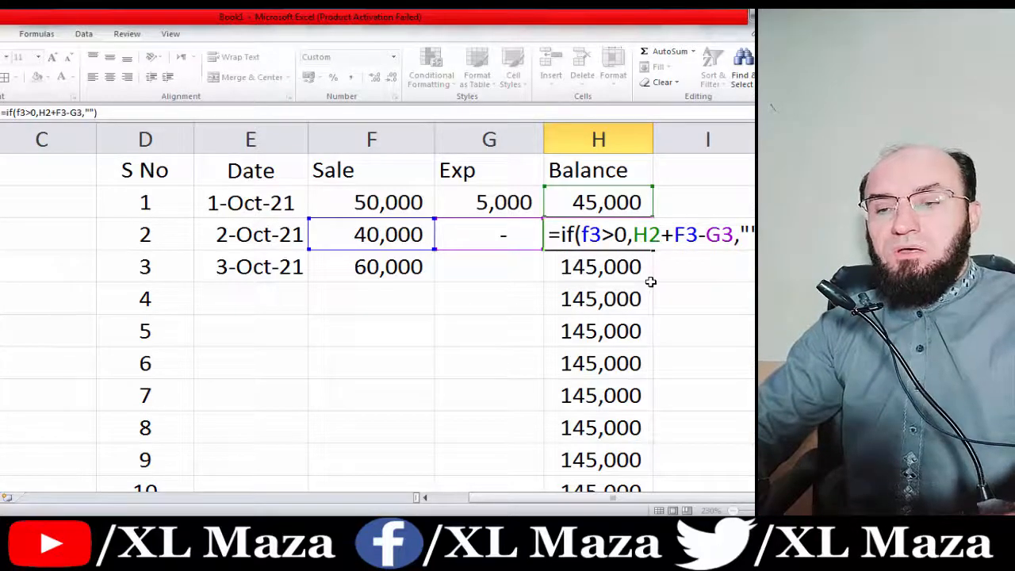
{"action": "key", "text": "Return"}
{"action": "key", "text": "Up"}
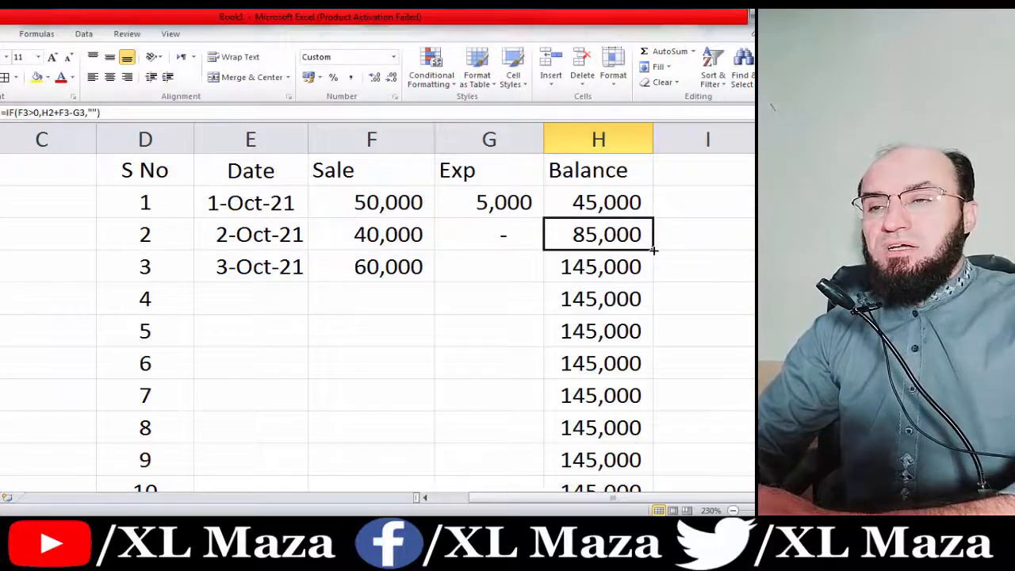
{"action": "double_click", "coordinate": [653, 249]}
{"action": "key", "text": "Down"}
{"action": "key", "text": "Down"}
{"action": "key", "text": "Left"}
{"action": "key", "text": "Left"}
{"action": "key", "text": "Left"}
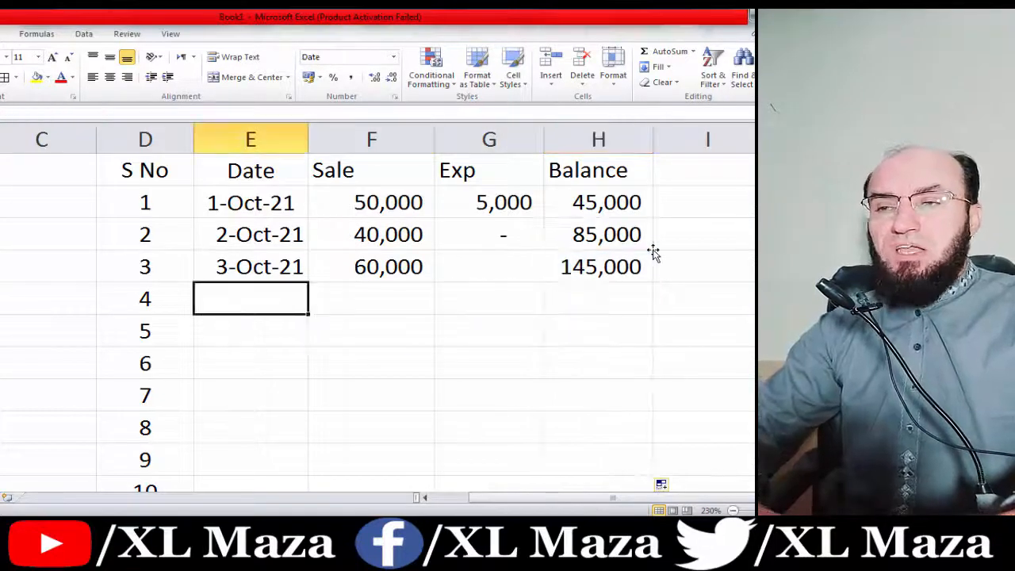
Apply All Borders to the ledger range D1:H30.
{"action": "key", "text": "Right"}
{"action": "key", "text": "Right"}
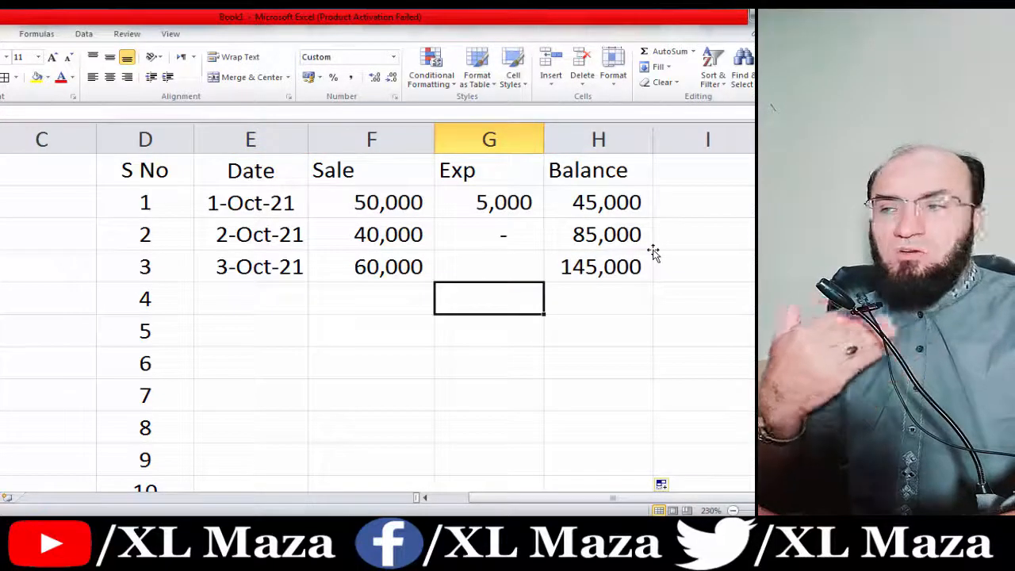
{"action": "key", "text": "Left"}
{"action": "key", "text": "Left"}
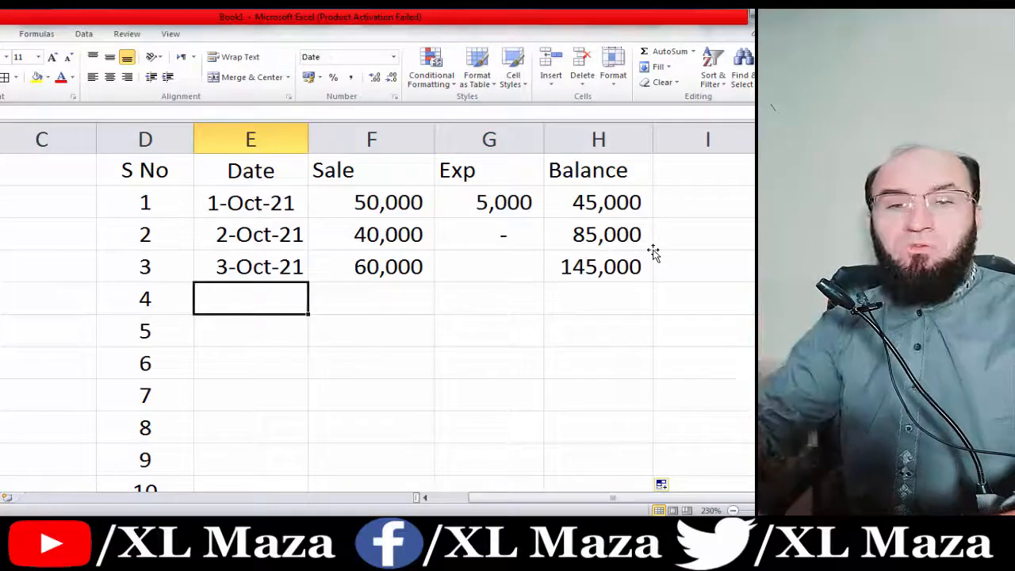
{"action": "key", "text": "Right"}
{"action": "key", "text": "Left"}
{"action": "key", "text": "Left"}
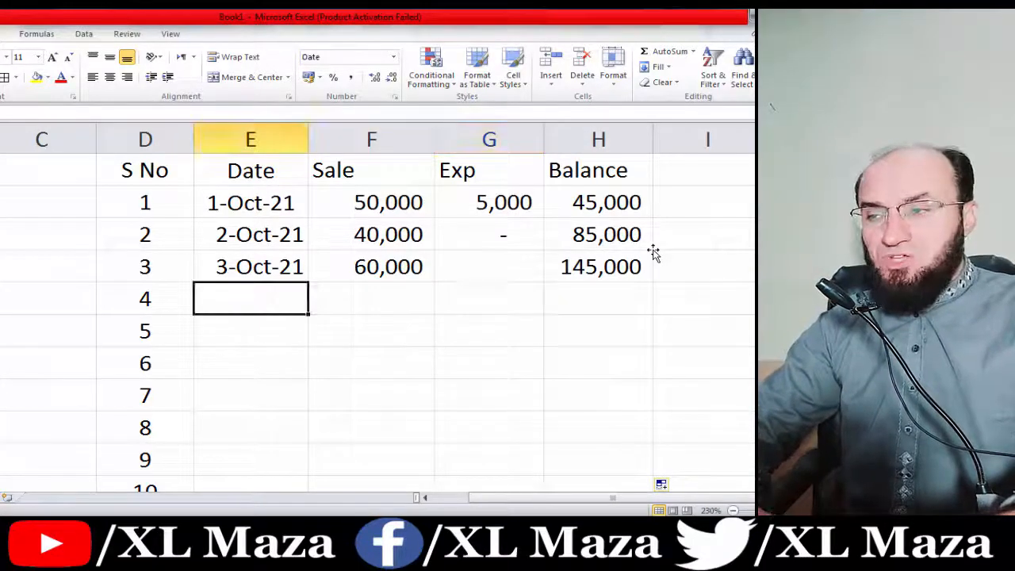
{"action": "key", "text": "Up"}
{"action": "key", "text": "Left"}
{"action": "key", "text": "Up"}
{"action": "key", "text": "Up"}
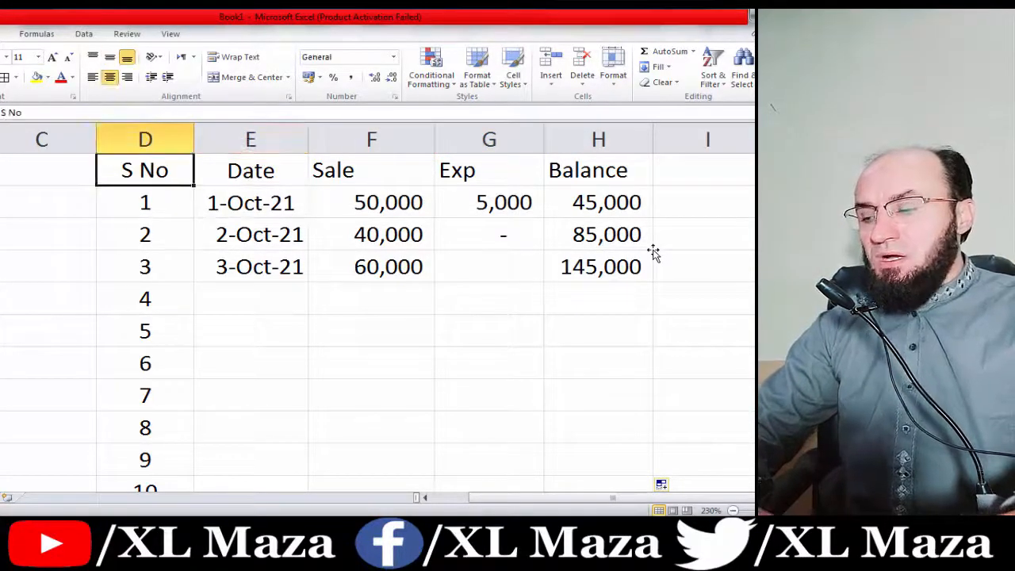
{"action": "key", "text": "shift+Right"}
{"action": "key", "text": "shift+Right"}
{"action": "key", "text": "shift+Right"}
{"action": "key", "text": "shift+Right"}
{"action": "key", "text": "ctrl+shift+Down"}
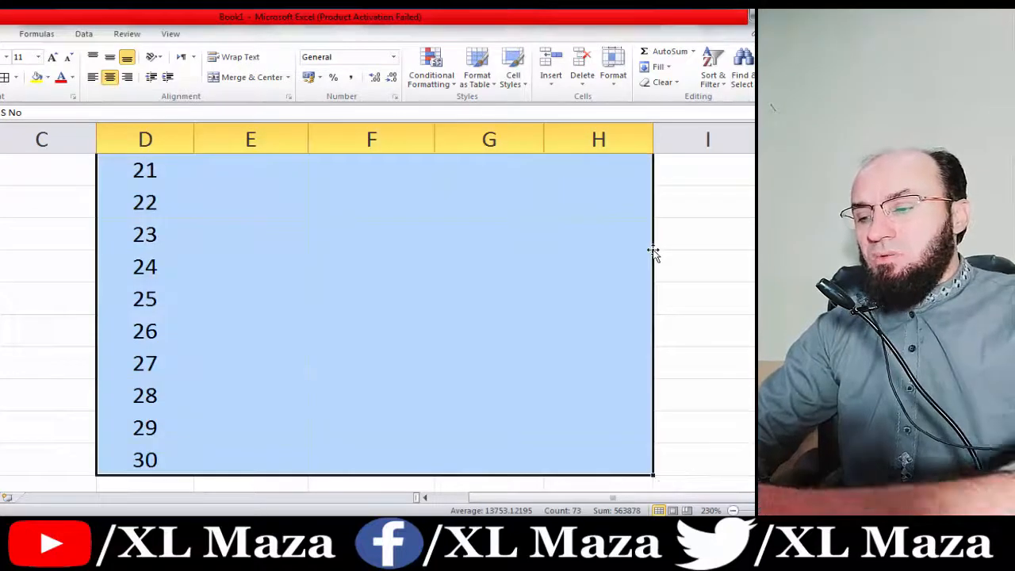
{"action": "key", "text": "alt+h"}
{"action": "key", "text": "b"}
{"action": "key", "text": "a"}
Shade the S No to Balance header row light blue.
{"action": "key", "text": "Right"}
{"action": "key", "text": "Right"}
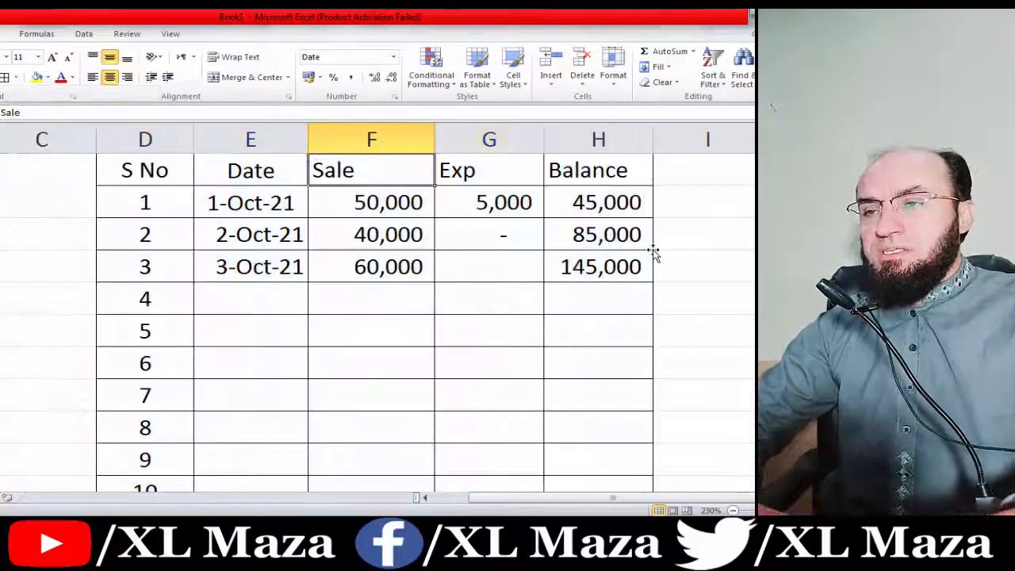
{"action": "key", "text": "Right"}
{"action": "key", "text": "Right"}
{"action": "key", "text": "shift+Left"}
{"action": "key", "text": "shift+Left"}
{"action": "key", "text": "shift+Left"}
{"action": "key", "text": "shift+Left"}
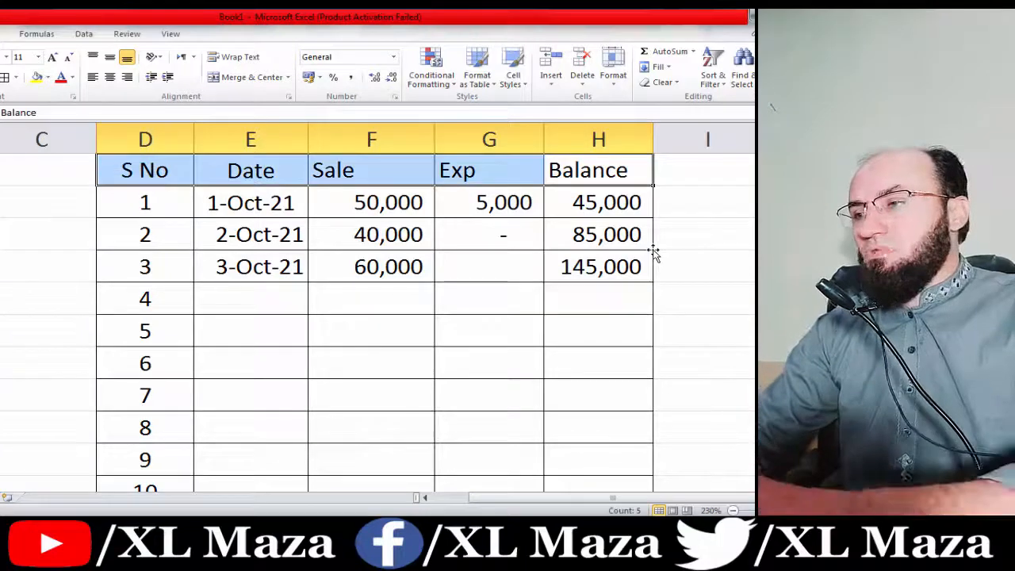
{"action": "left_click", "coordinate": [47, 78]}
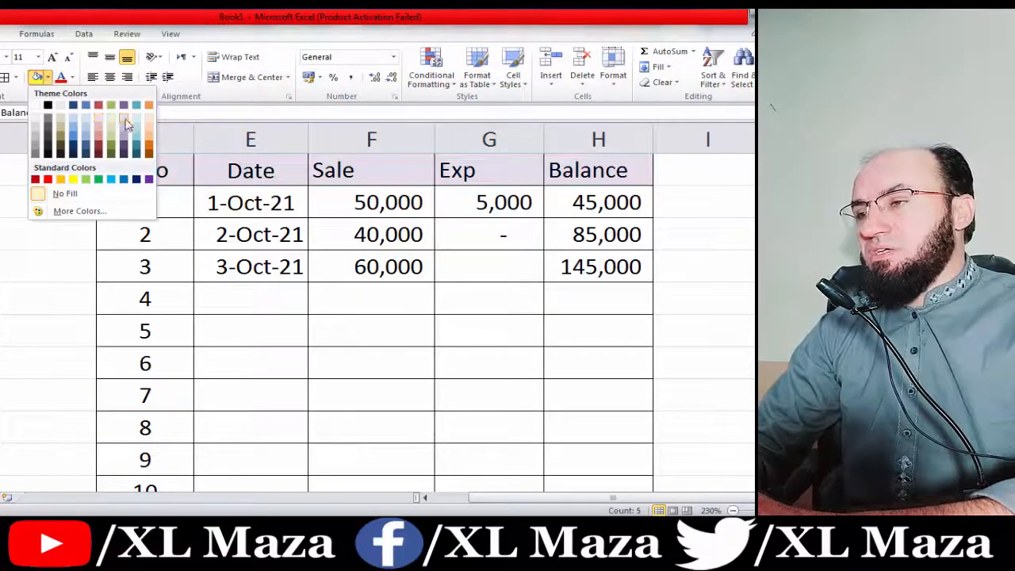
{"action": "left_click", "coordinate": [136, 119]}
{"action": "key", "text": "Down"}
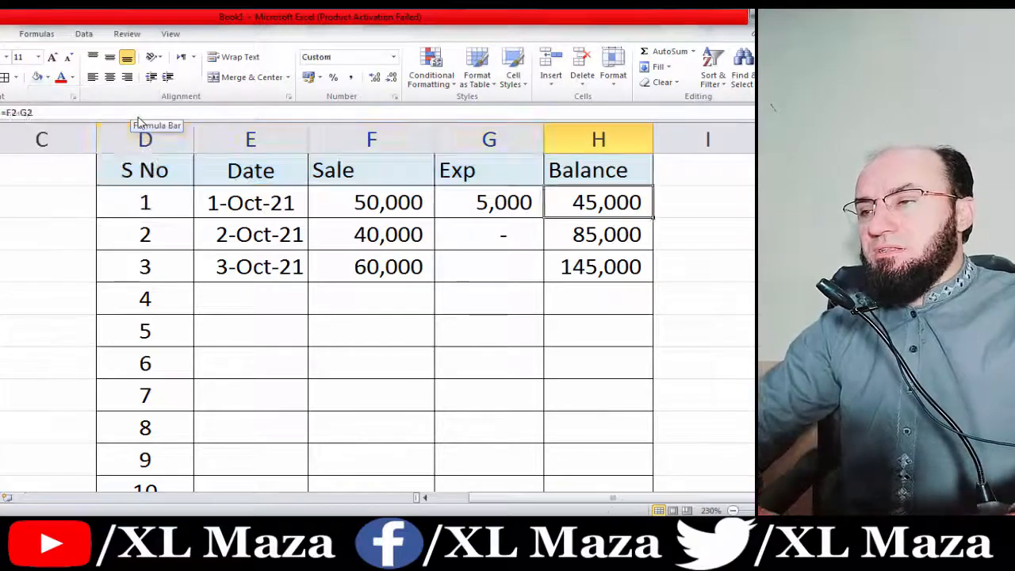
Inspect the row 4 Balance IF formula without changing it, then move to row 5's Date cell.
{"action": "key", "text": "Down"}
{"action": "key", "text": "Down"}
{"action": "key", "text": "F2"}
{"action": "key", "text": "Escape"}
{"action": "key", "text": "Left"}
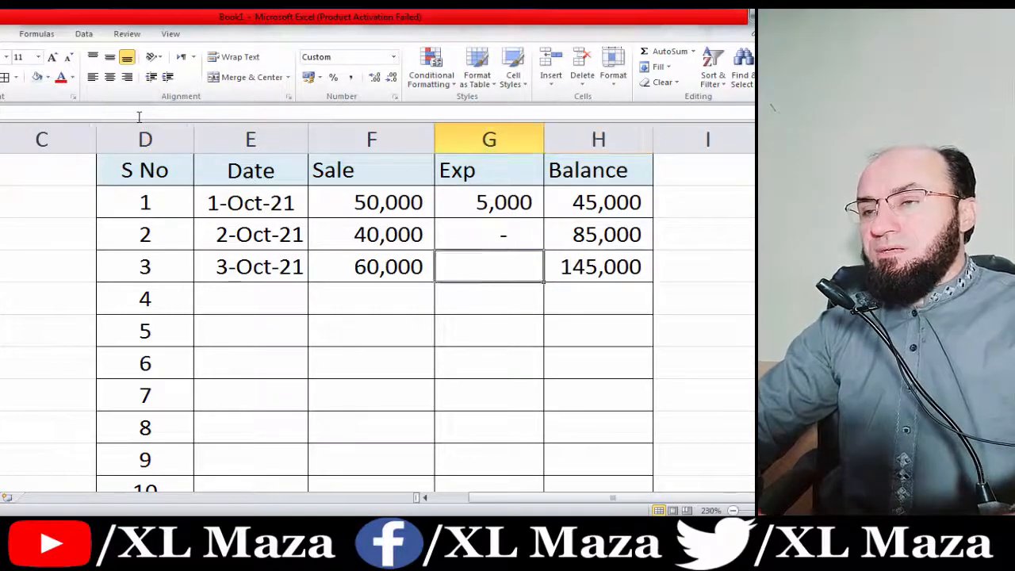
{"action": "key", "text": "Left"}
{"action": "key", "text": "Left"}
{"action": "key", "text": "Down"}
Enter the date 4-Oct-21 in row 5's Date cell.
{"action": "type", "text": "4 "}
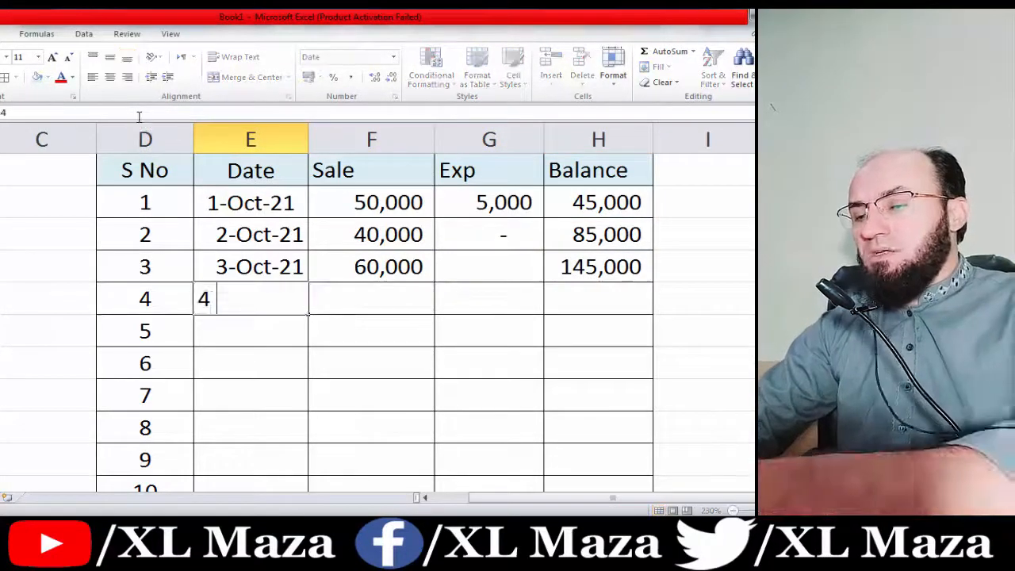
{"action": "type", "text": "ہچت"}
{"action": "key", "text": "Escape"}
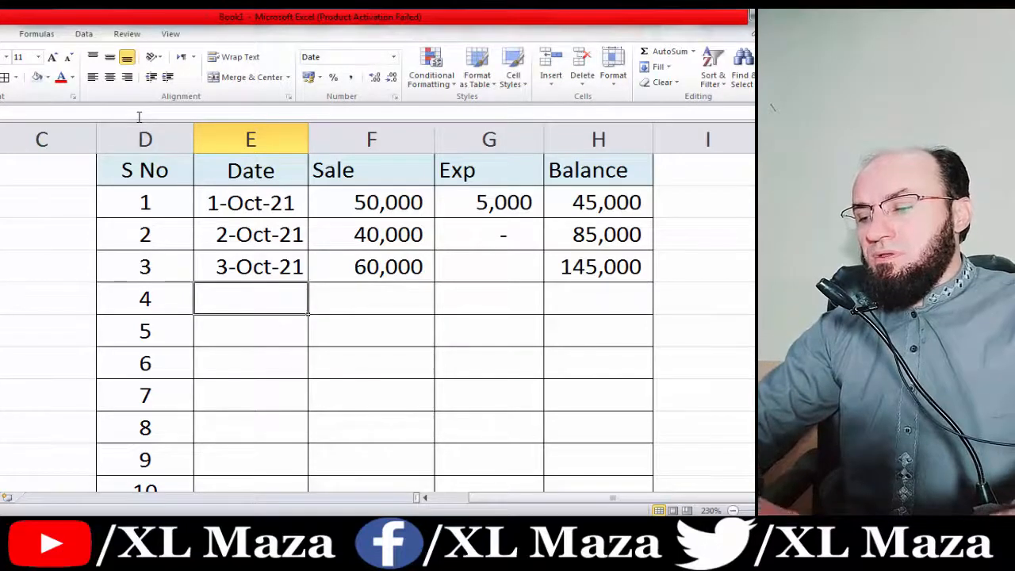
{"action": "type", "text": "4"}
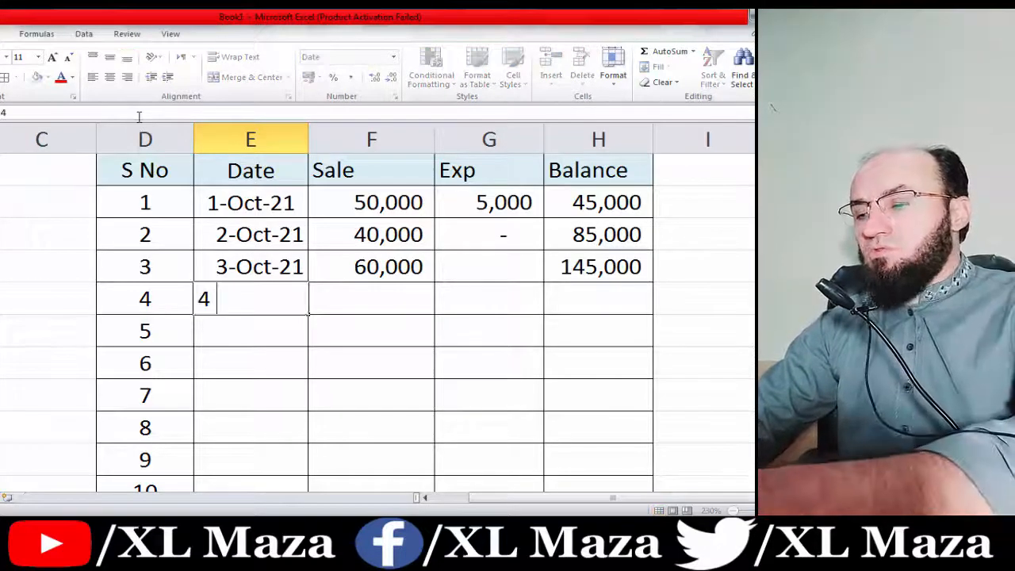
{"action": "type", "text": " oct 201"}
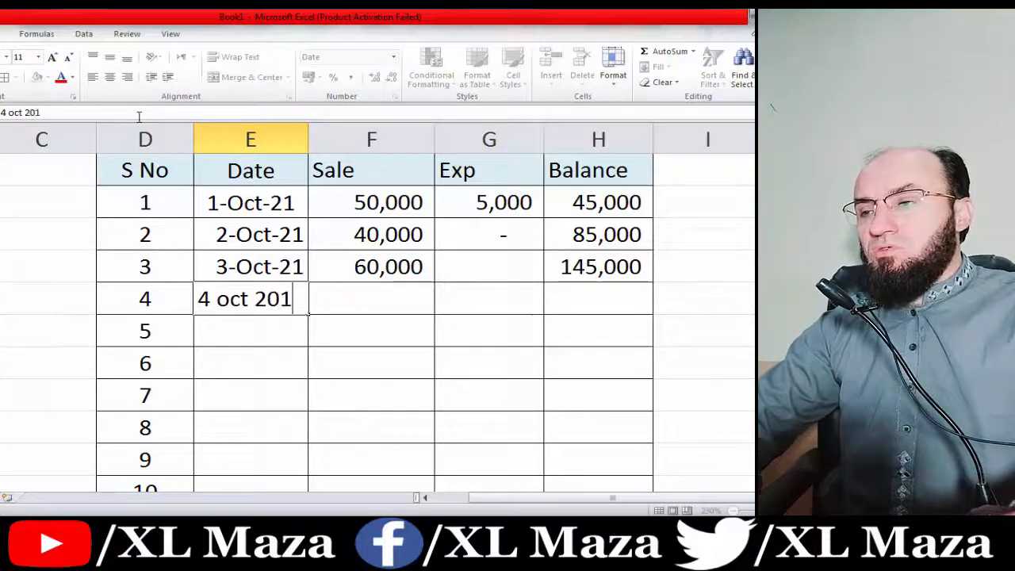
{"action": "key", "text": "BackSpace"}
{"action": "type", "text": "21"}
{"action": "key", "text": "Return"}
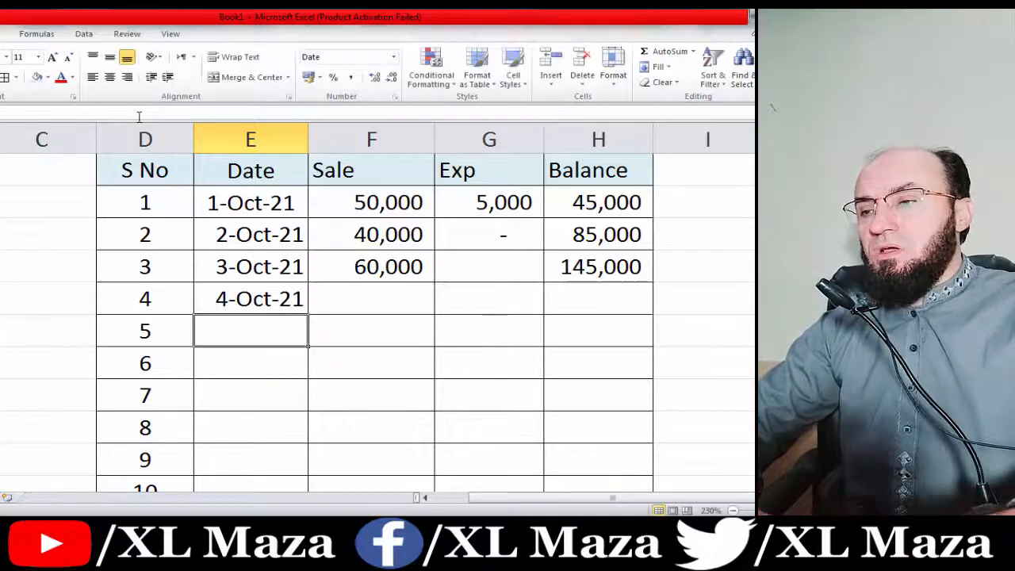
Enter a 45,000 sale and a 10,000 expense for 4-Oct-21.
{"action": "key", "text": "Up"}
{"action": "key", "text": "Right"}
{"action": "type", "text": "5"}
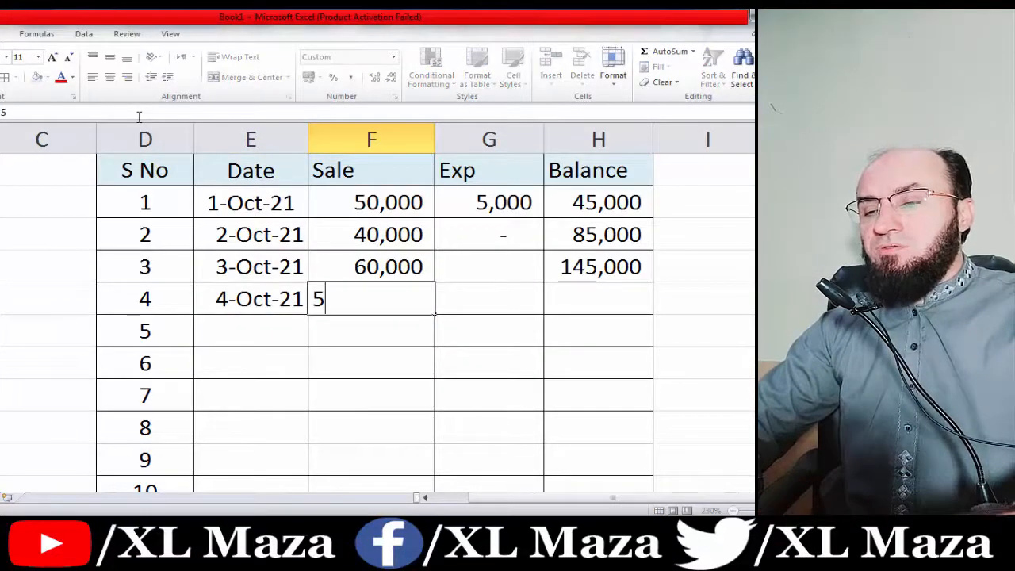
{"action": "key", "text": "BackSpace"}
{"action": "type", "text": "45000"}
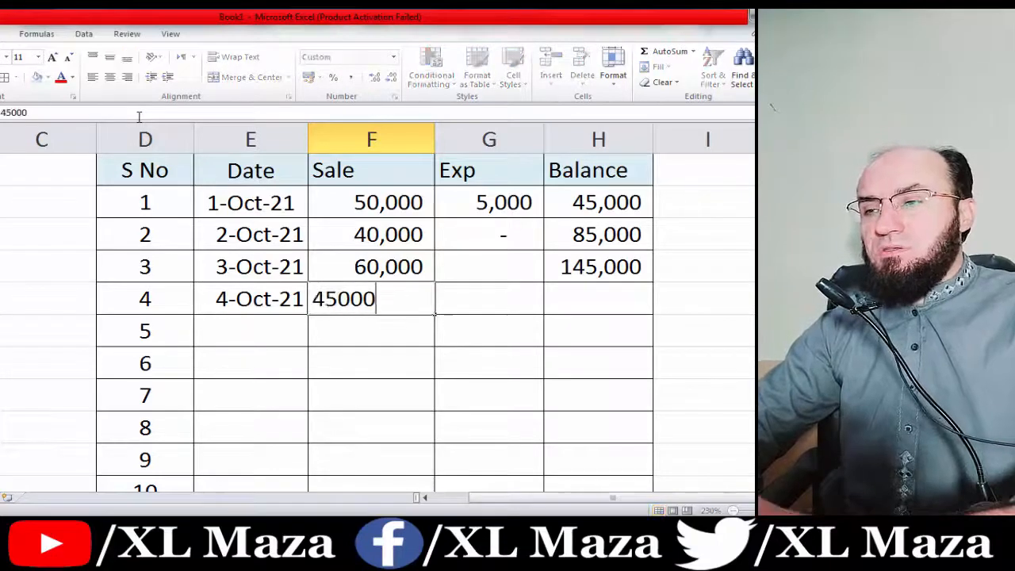
{"action": "key", "text": "Right"}
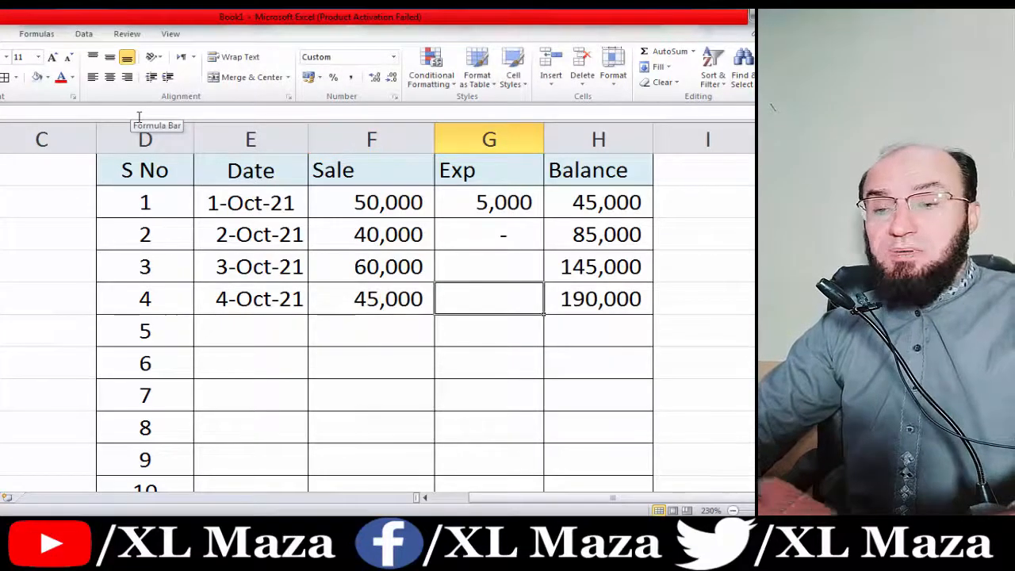
{"action": "type", "text": "10000"}
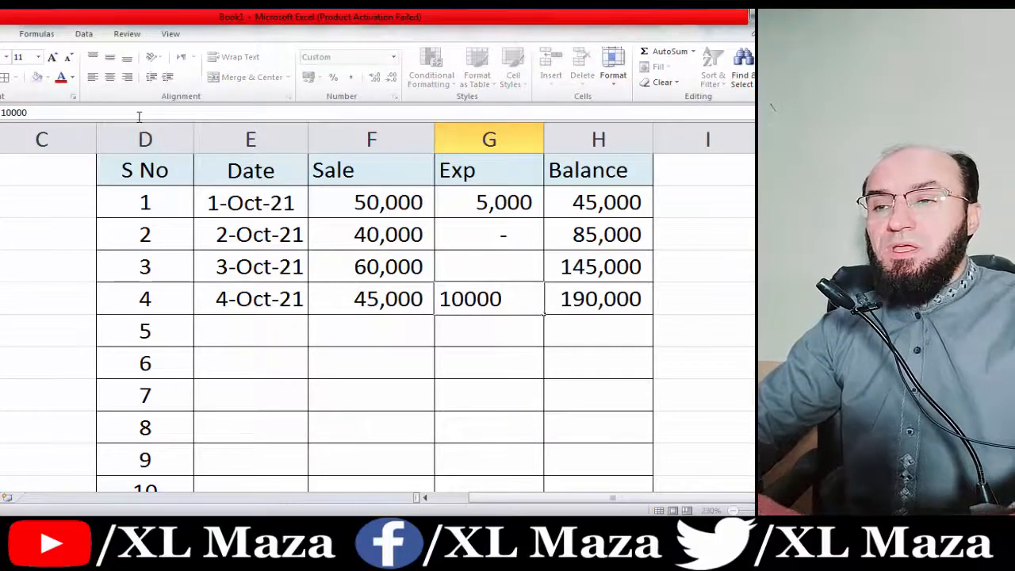
{"action": "key", "text": "ctrl+Return"}
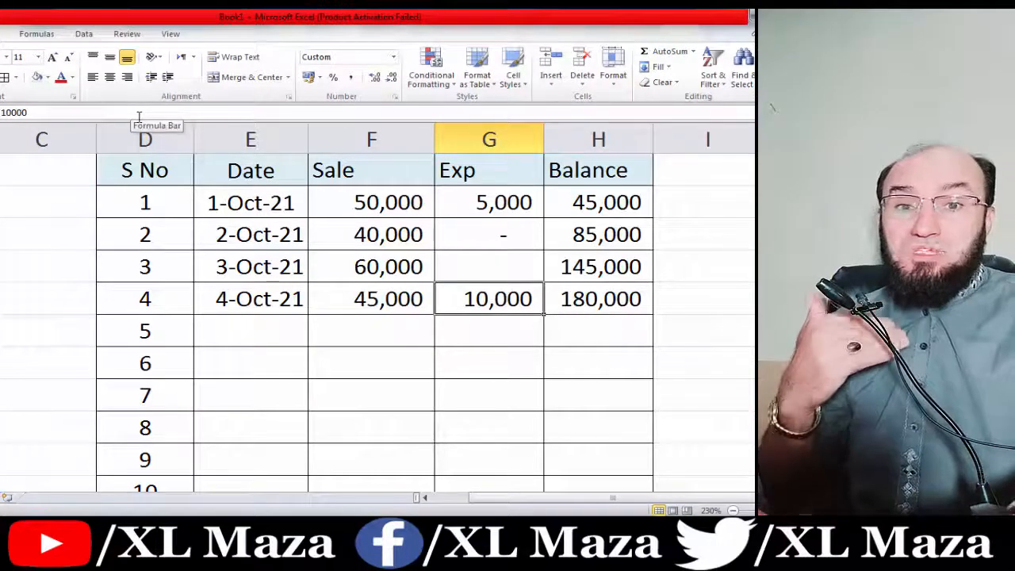
{"action": "key", "text": "Left"}
{"action": "key", "text": "Left"}
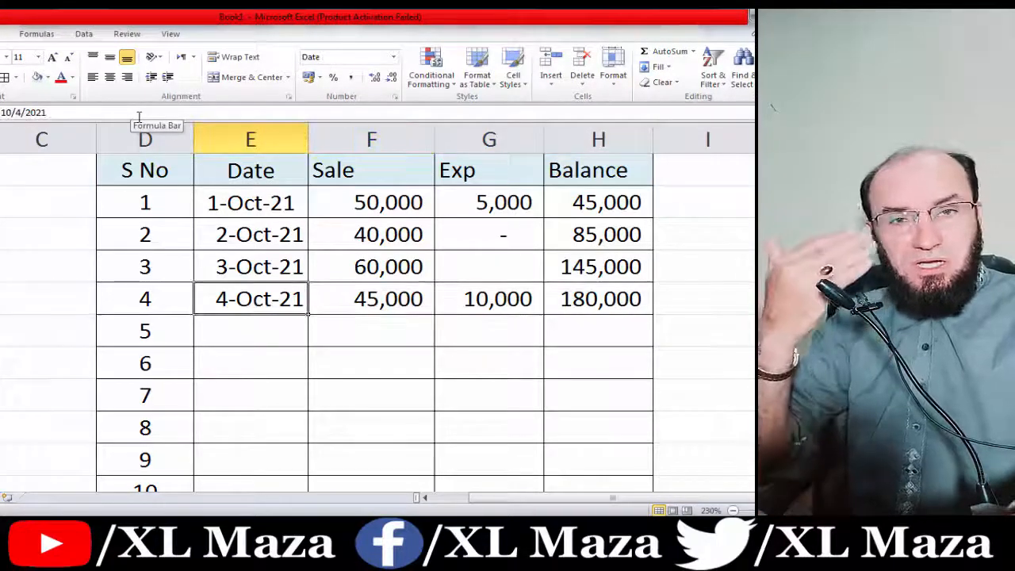